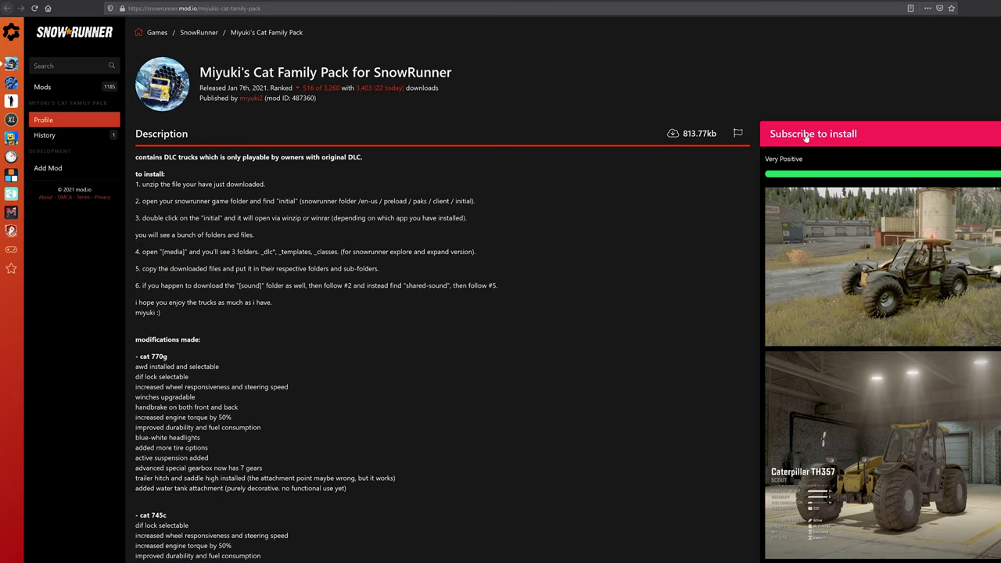
# Step: Download cat_family_pack_v1.0.0.zip from the Miyuki's Cat Family Pack page and save the file
pyautogui.click(696, 135)
pyautogui.moveTo(134, 170); pyautogui.dragTo(179, 318)
pyautogui.click(269, 311)
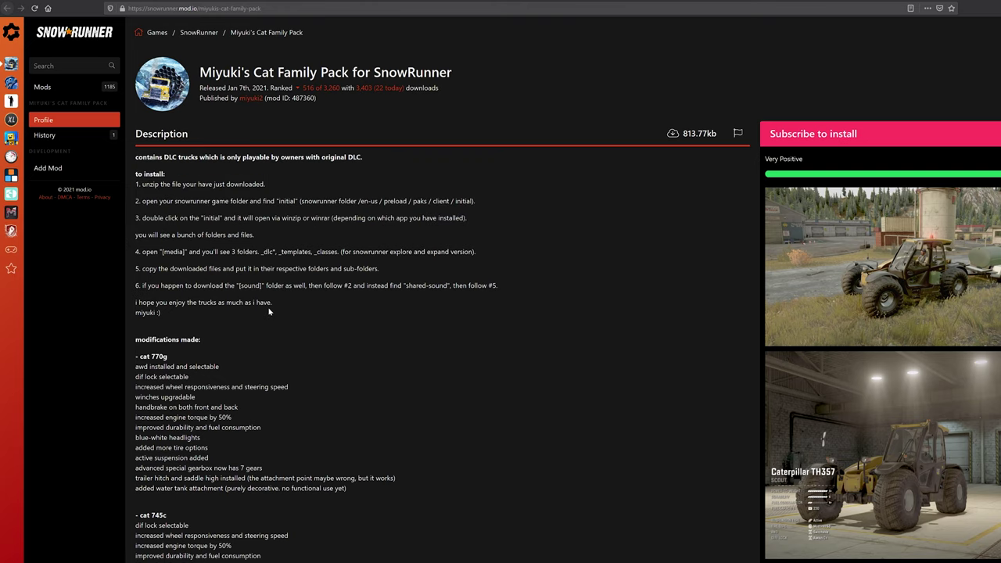
pyautogui.click(694, 134)
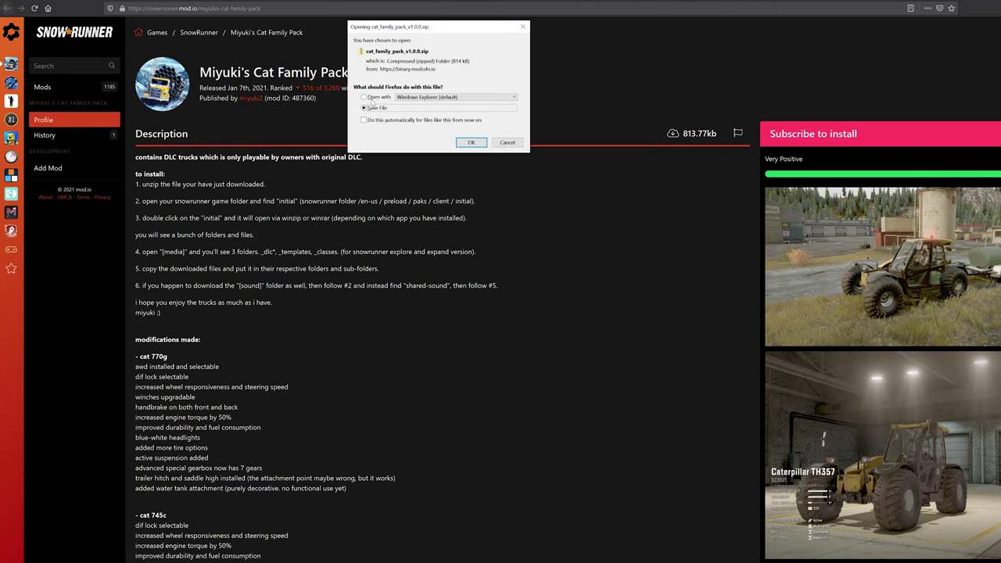
pyautogui.click(471, 142)
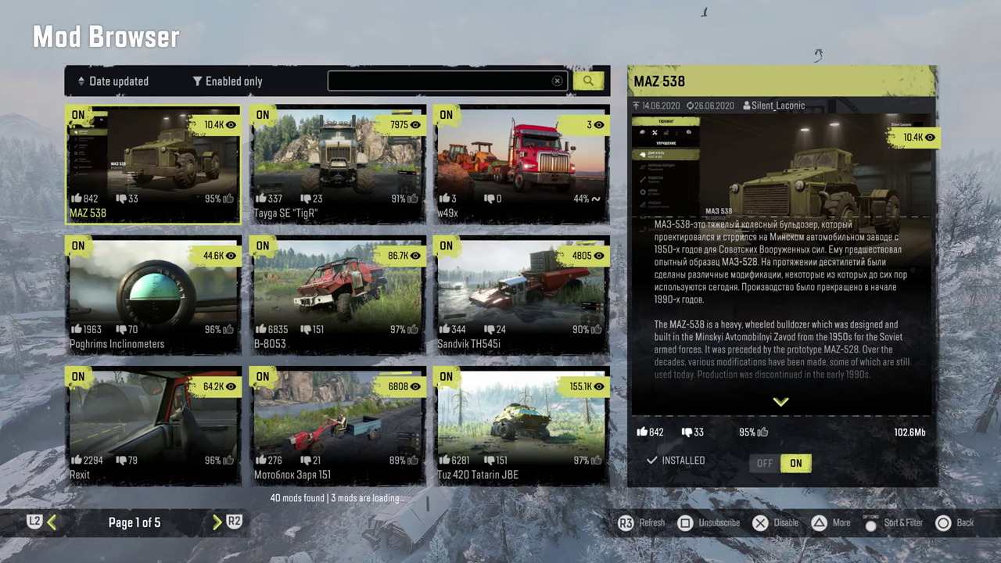
pyautogui.press('pageup')
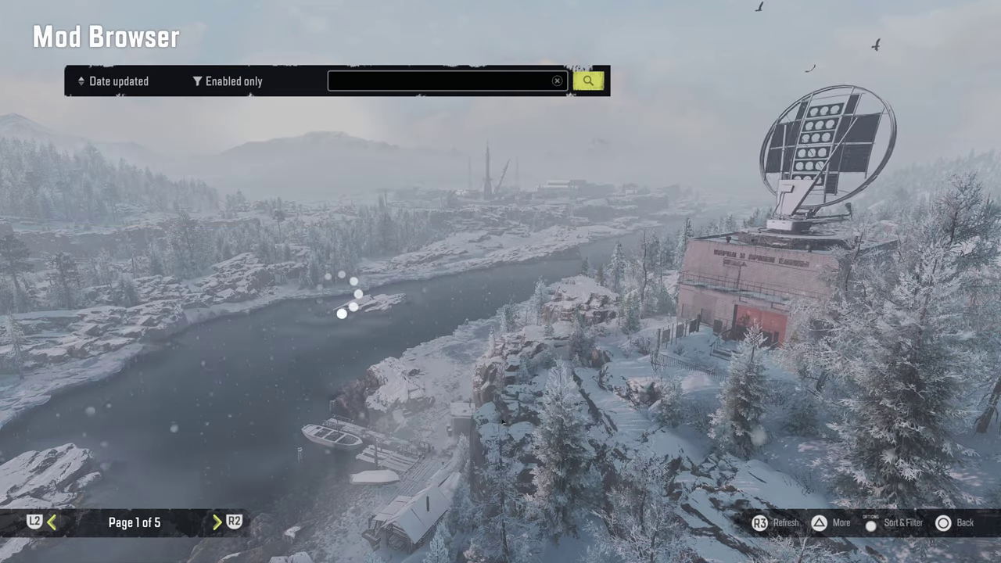
pyautogui.press('pageup')
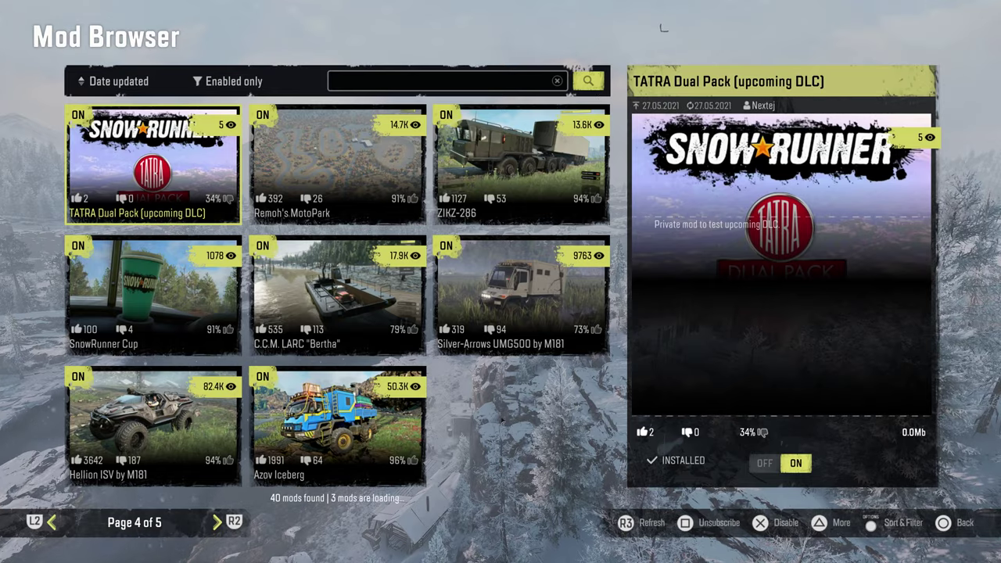
pyautogui.press('pageup')
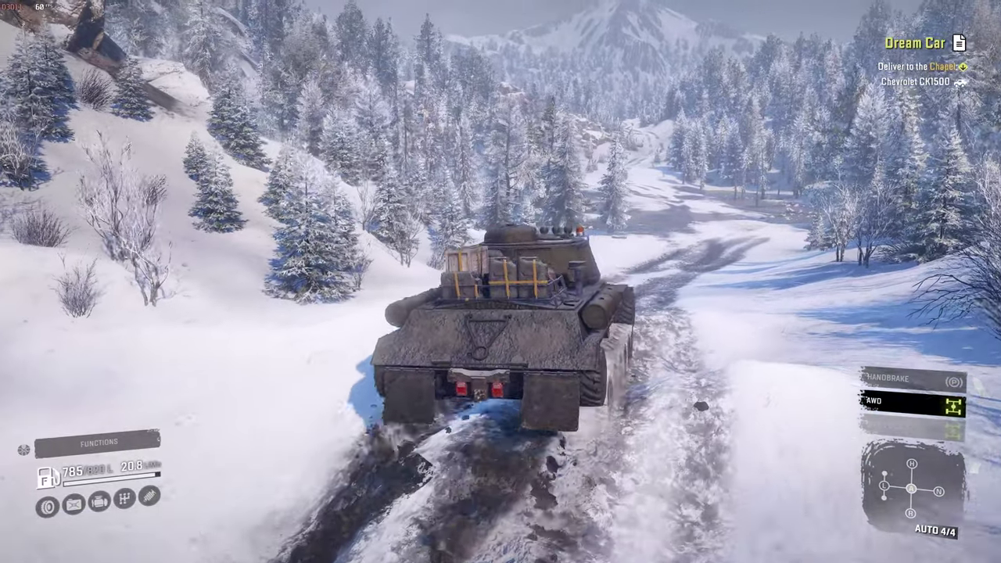
pyautogui.press('w')
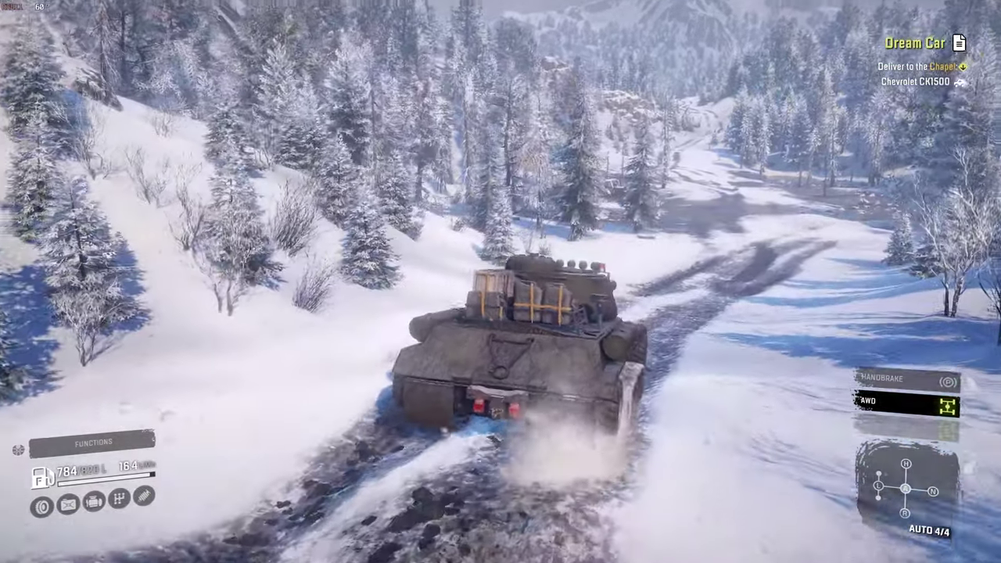
pyautogui.press('w')
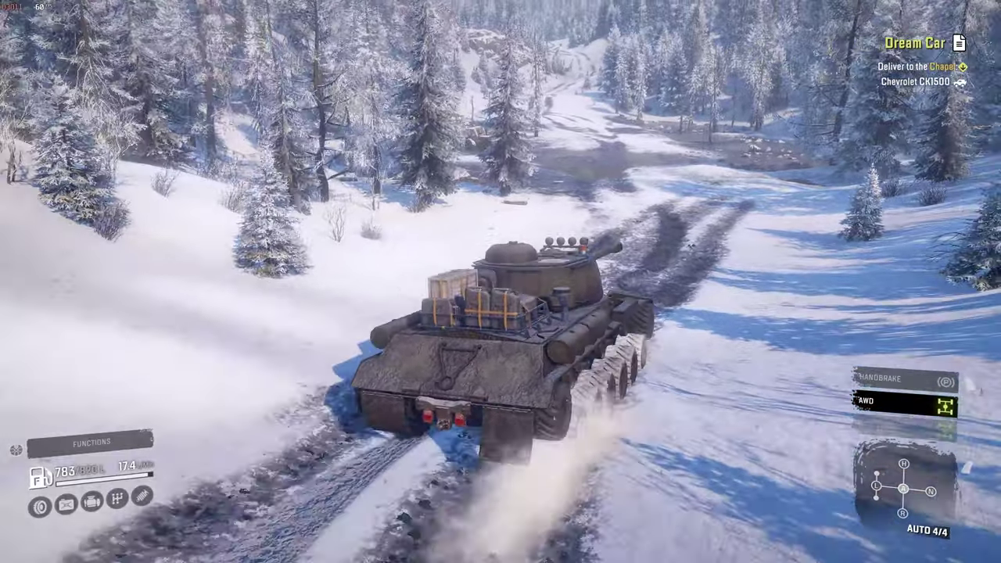
pyautogui.press('w')
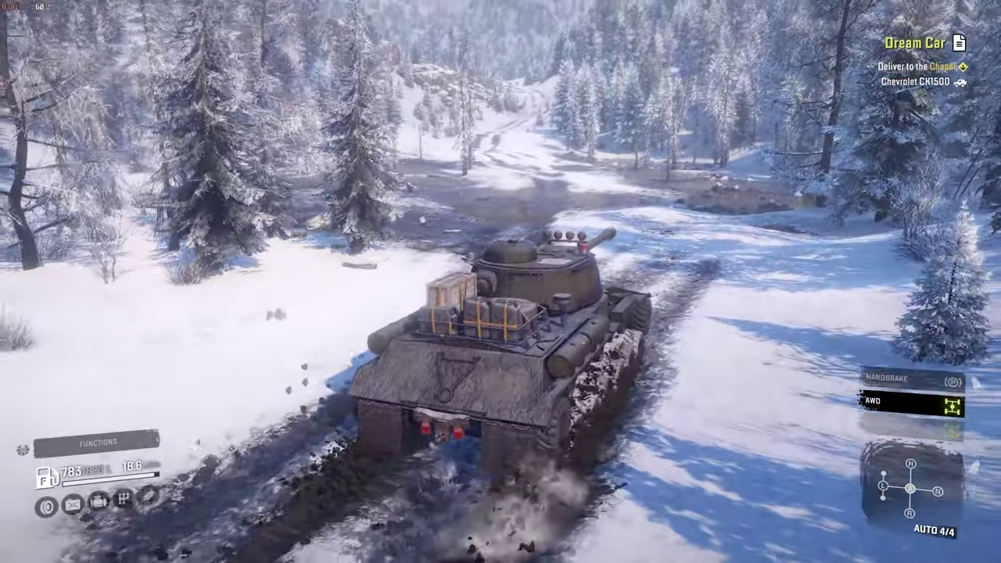
pyautogui.press('w')
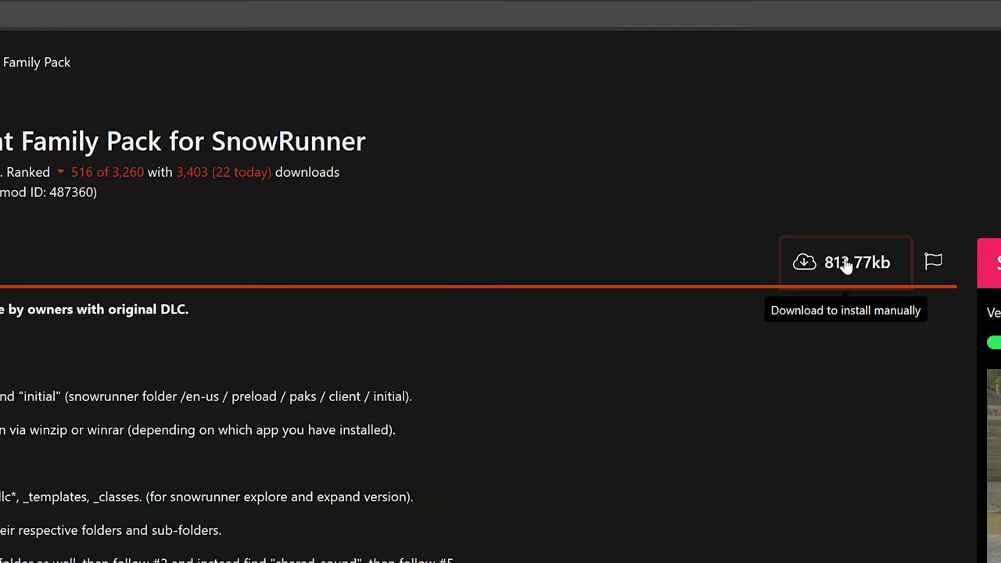
# Step: Download the Cat Family Pack archive for manual installation, choosing to save it to disk
pyautogui.click(846, 266)
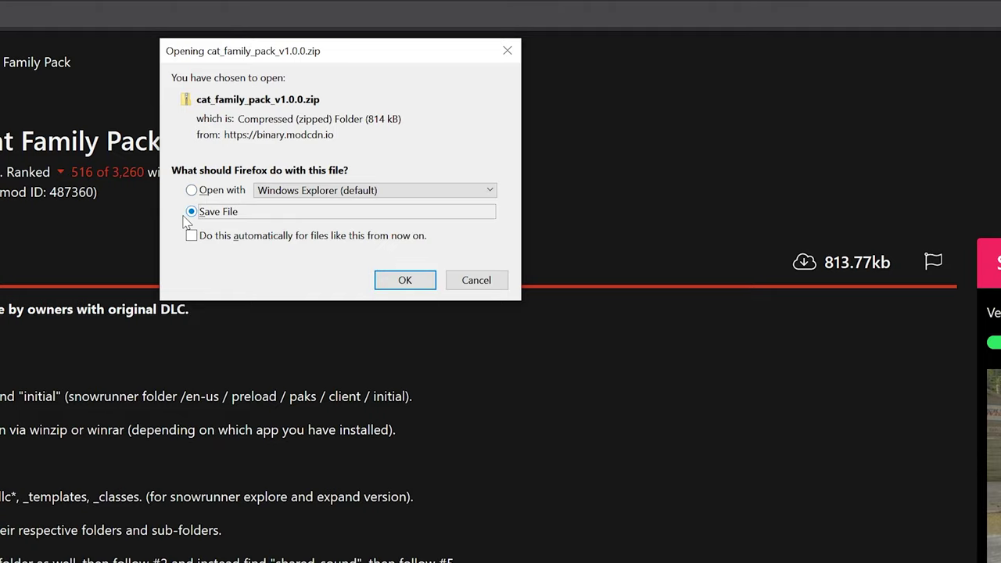
pyautogui.click(397, 280)
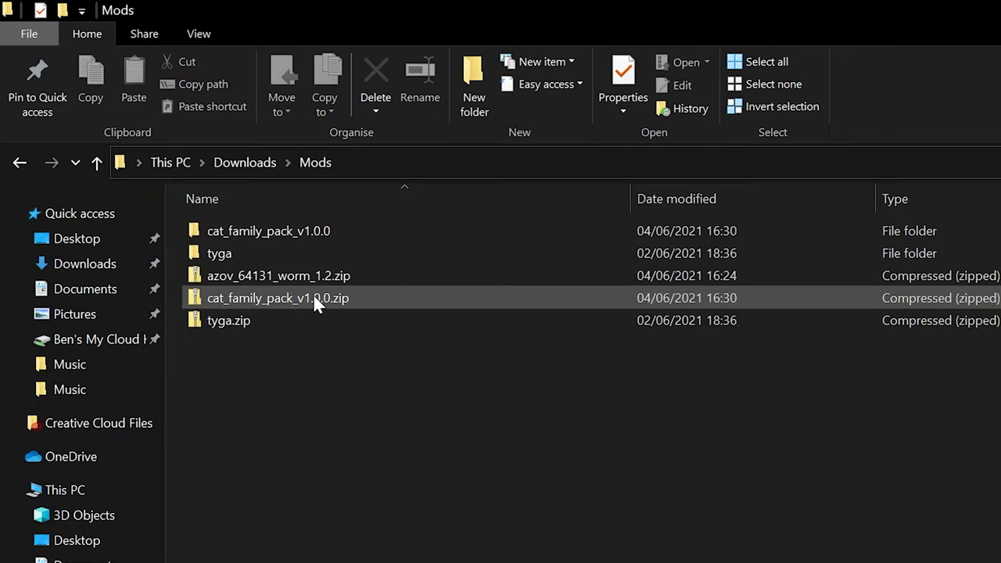
pyautogui.rightClick(313, 295)
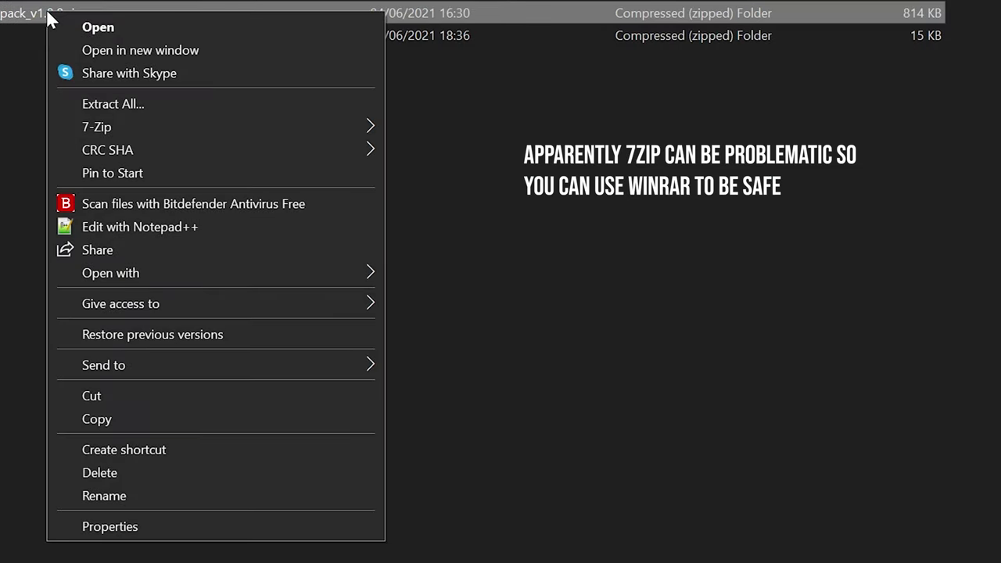
pyautogui.moveTo(248, 121)
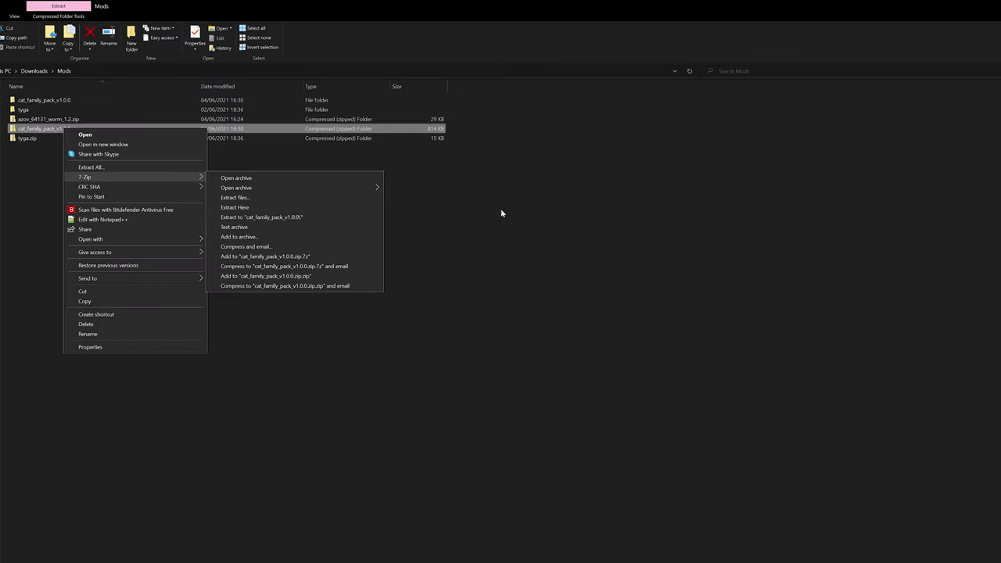
pyautogui.click(508, 257)
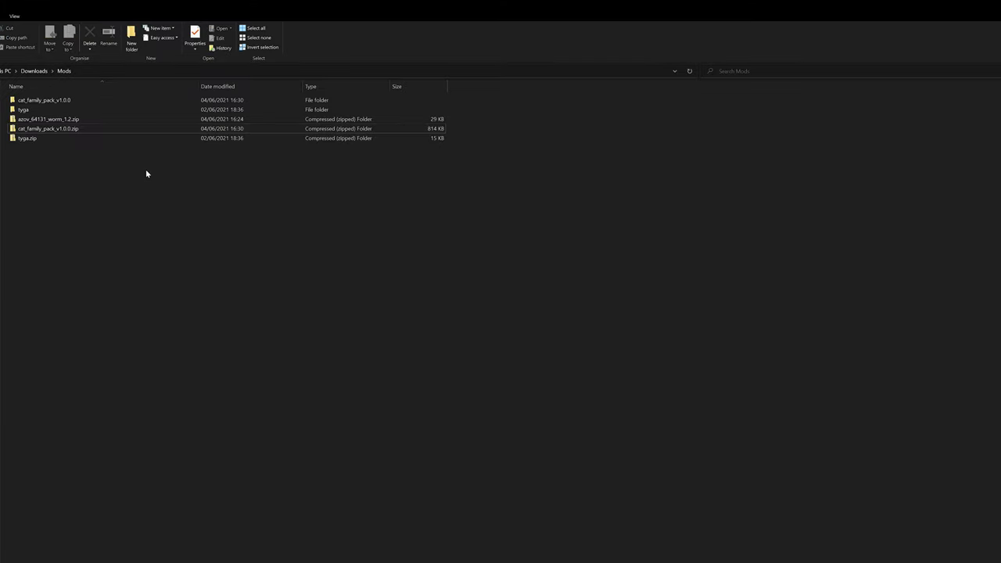
# Step: Open a new File Explorer window and browse to C:\Program Files\Epic Games\SnowRunner\en_us
pyautogui.rightClick(377, 548)
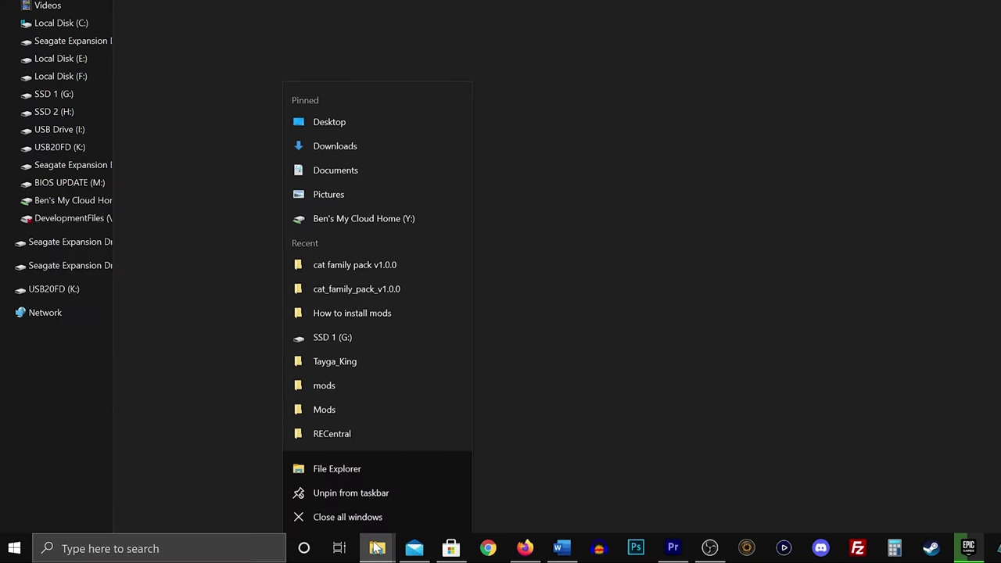
pyautogui.click(316, 468)
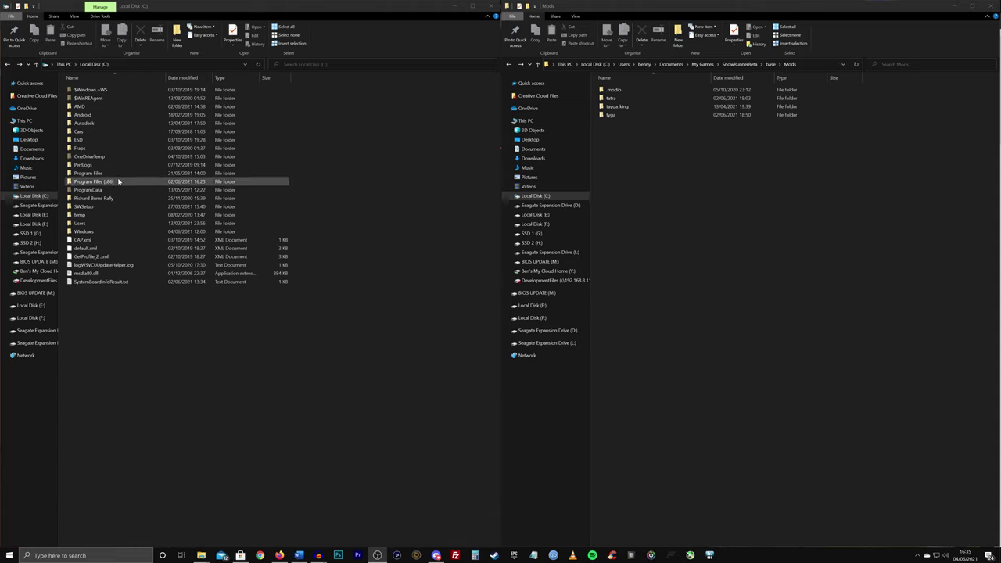
pyautogui.click(30, 197)
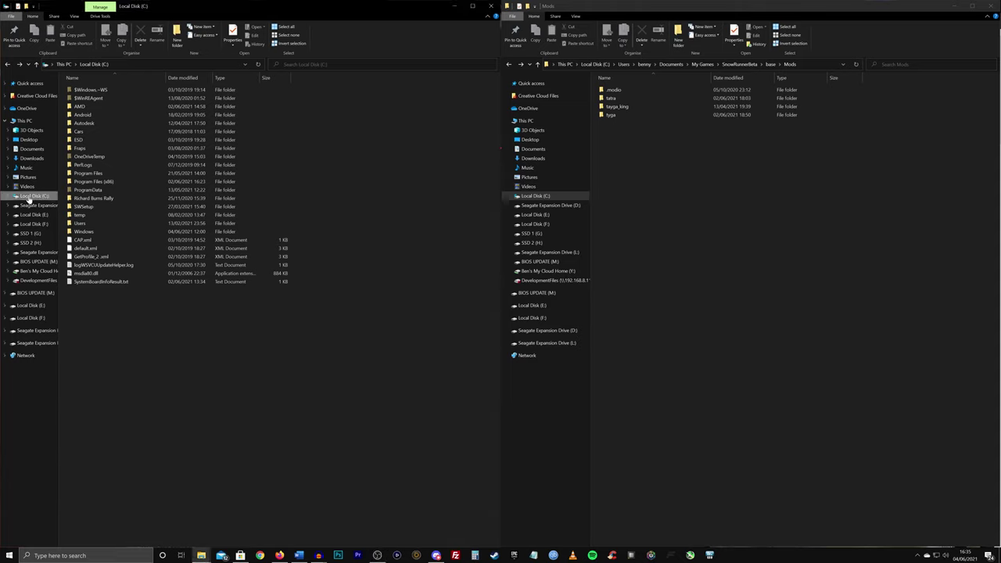
pyautogui.doubleClick(98, 173)
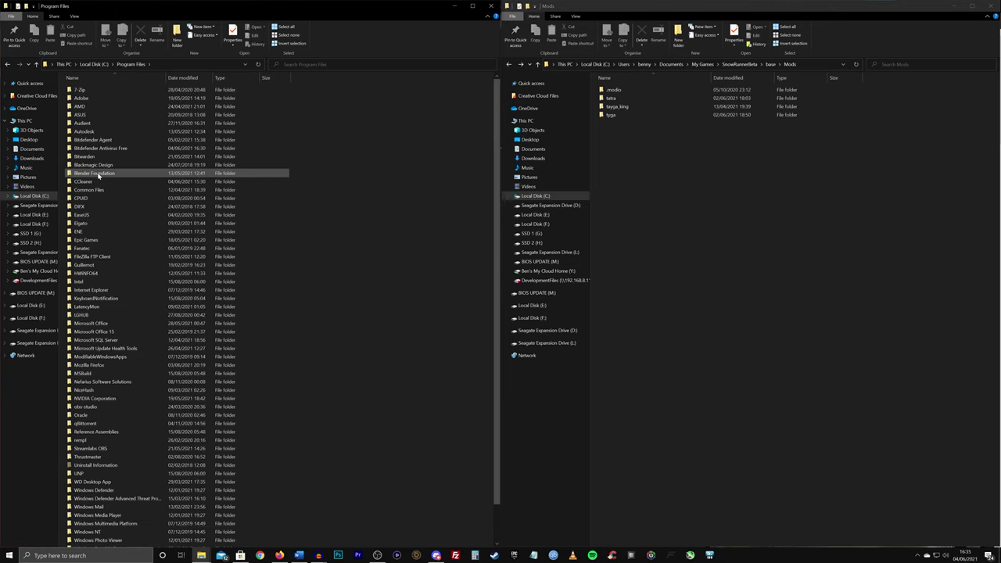
pyautogui.doubleClick(97, 240)
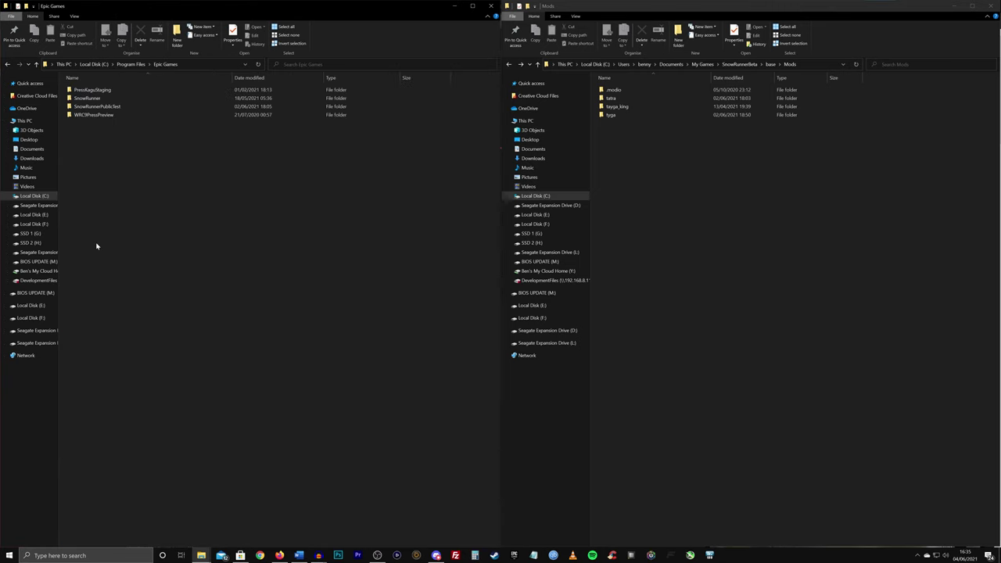
pyautogui.click(101, 103)
pyautogui.doubleClick(101, 102)
pyautogui.doubleClick(100, 101)
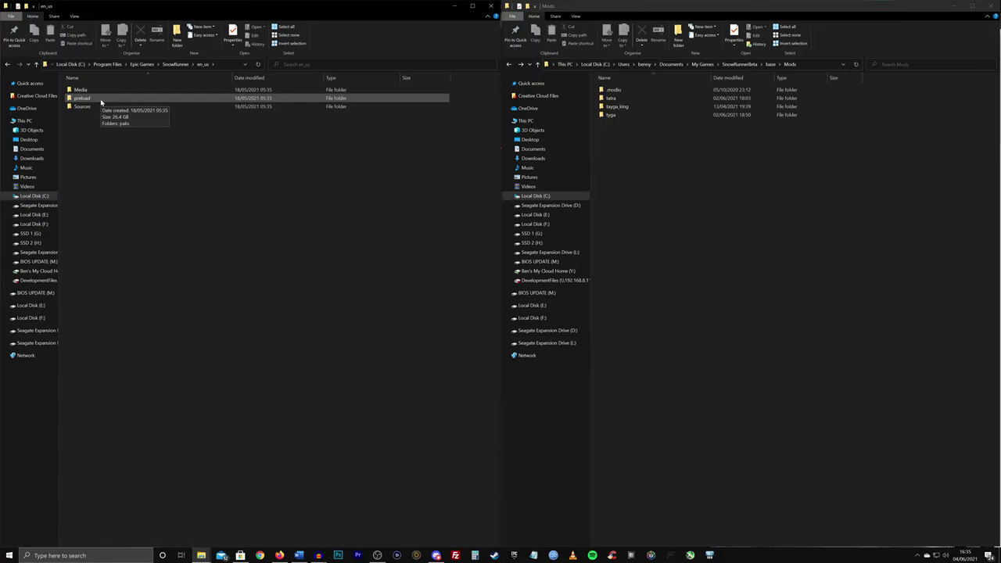
pyautogui.click(95, 89)
pyautogui.doubleClick(95, 89)
pyautogui.hotkey('alt', 'Left')
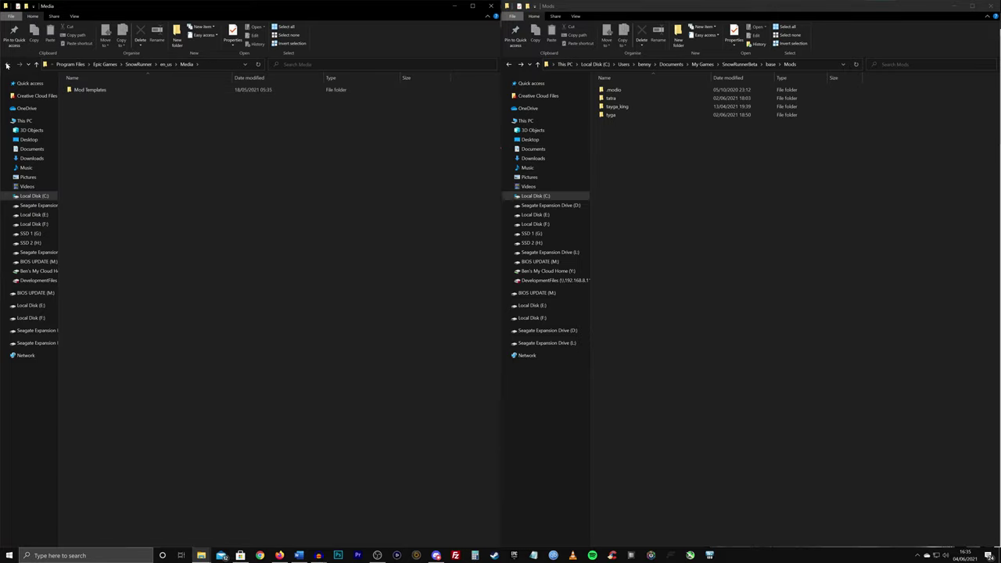
# Step: Go into the preload\paks\client folder inside en_us
pyautogui.doubleClick(90, 101)
pyautogui.doubleClick(89, 90)
pyautogui.click(76, 89)
pyautogui.doubleClick(76, 89)
pyautogui.moveTo(212, 505); pyautogui.dragTo(129, 508)
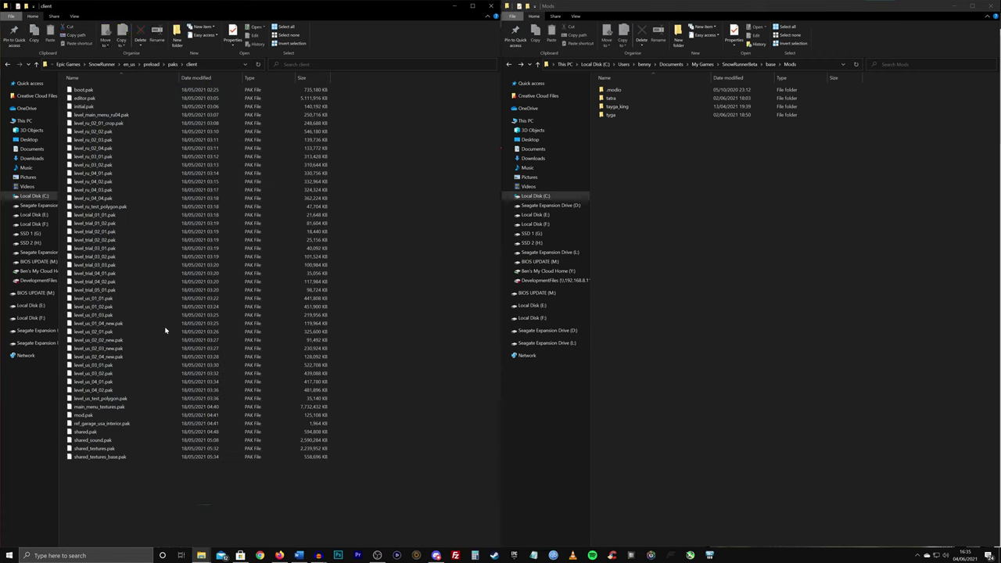
pyautogui.click(86, 99)
pyautogui.click(88, 107)
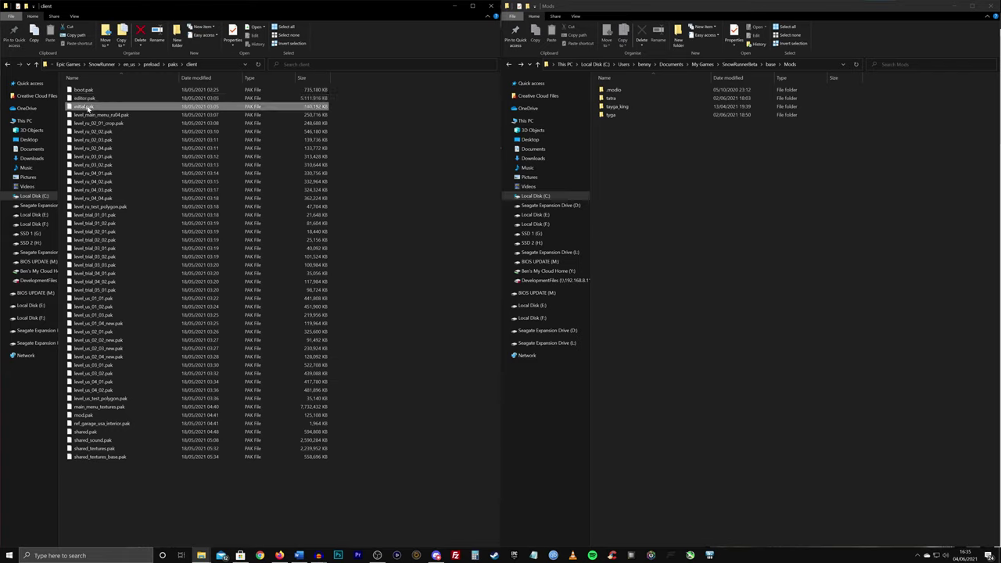
pyautogui.rightClick(88, 108)
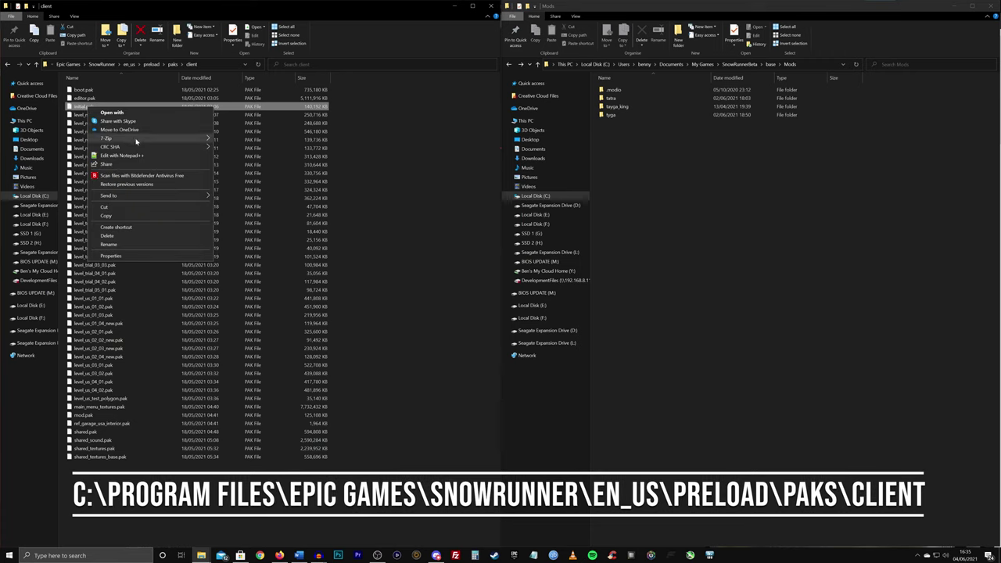
pyautogui.moveTo(134, 138)
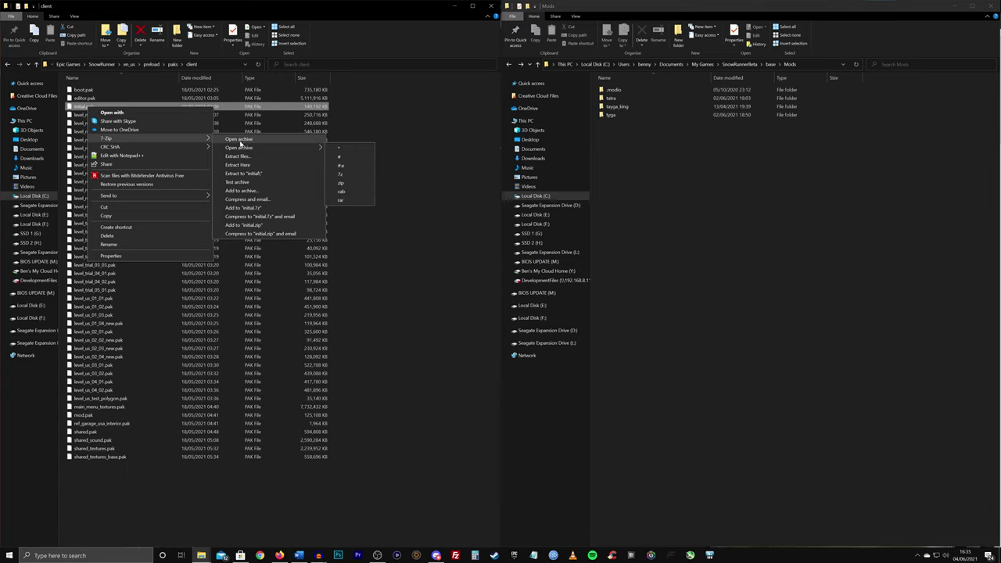
pyautogui.click(239, 140)
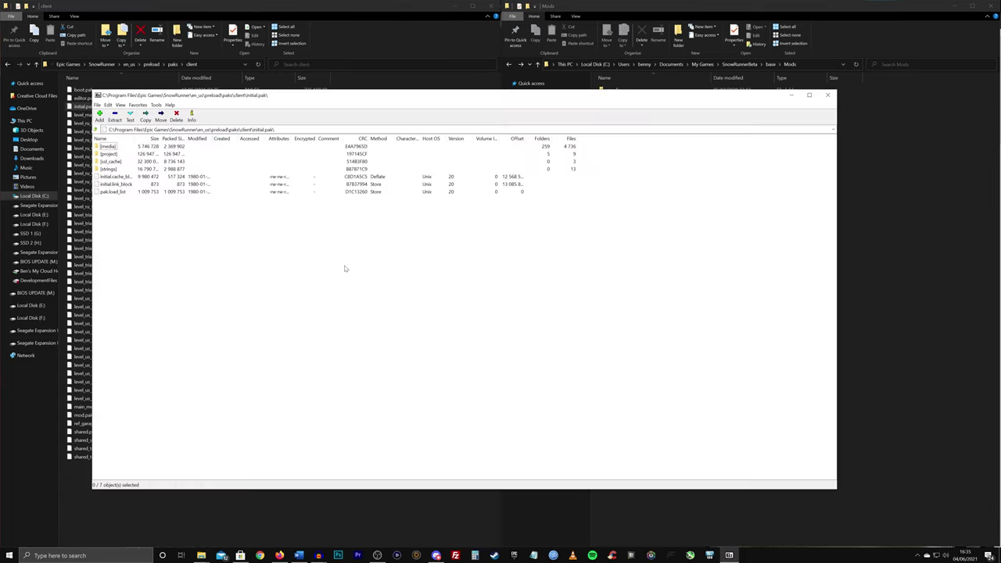
pyautogui.click(827, 94)
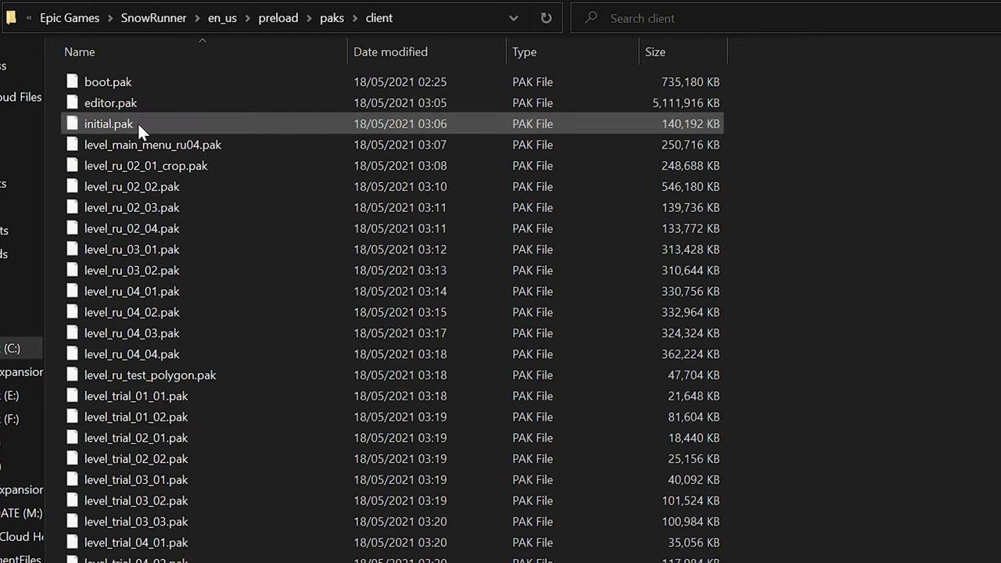
# Step: Open initial.pak from the client folder as a 7-Zip archive and go into its [media]\classes folder
pyautogui.click(129, 102)
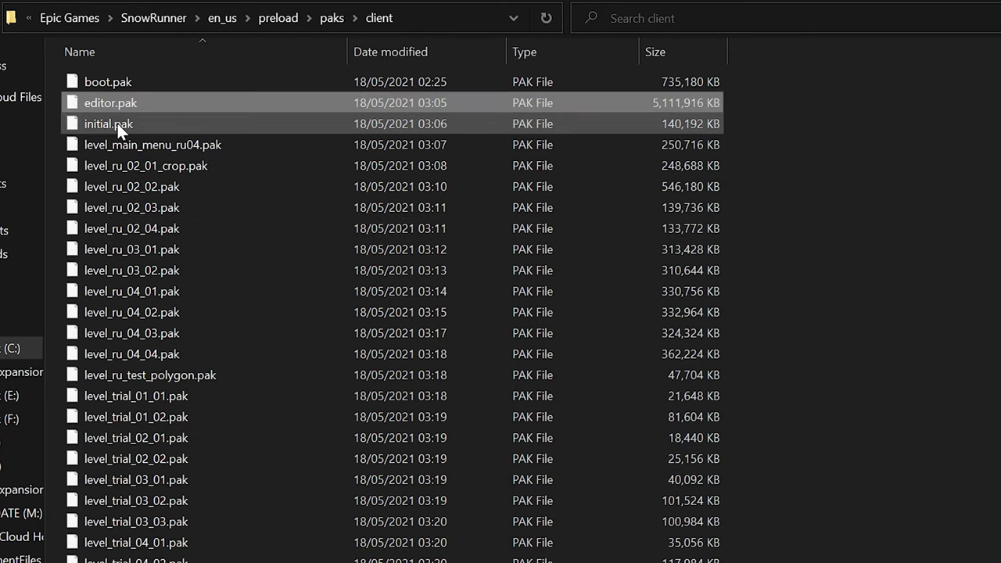
pyautogui.click(116, 122)
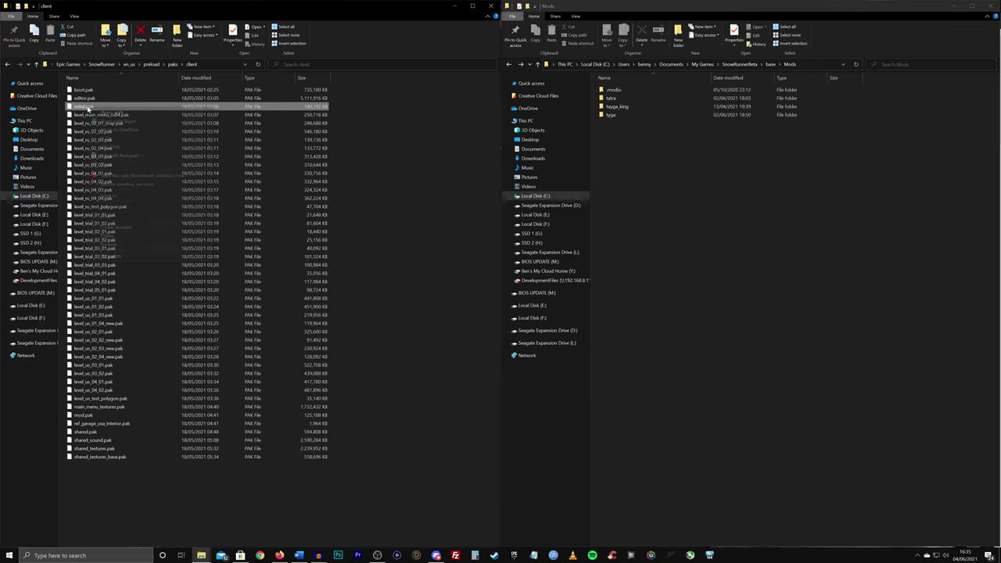
pyautogui.rightClick(88, 108)
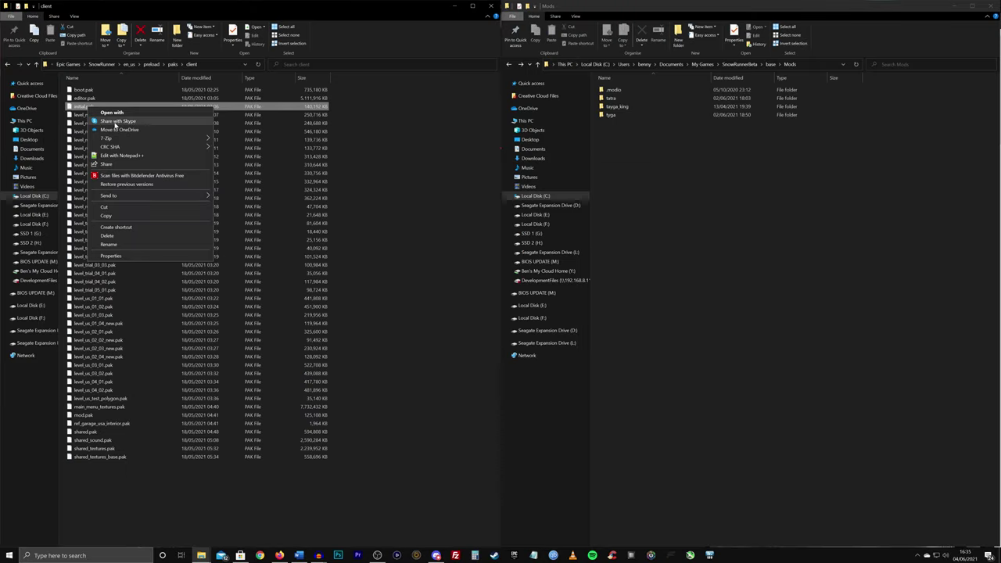
pyautogui.moveTo(138, 141)
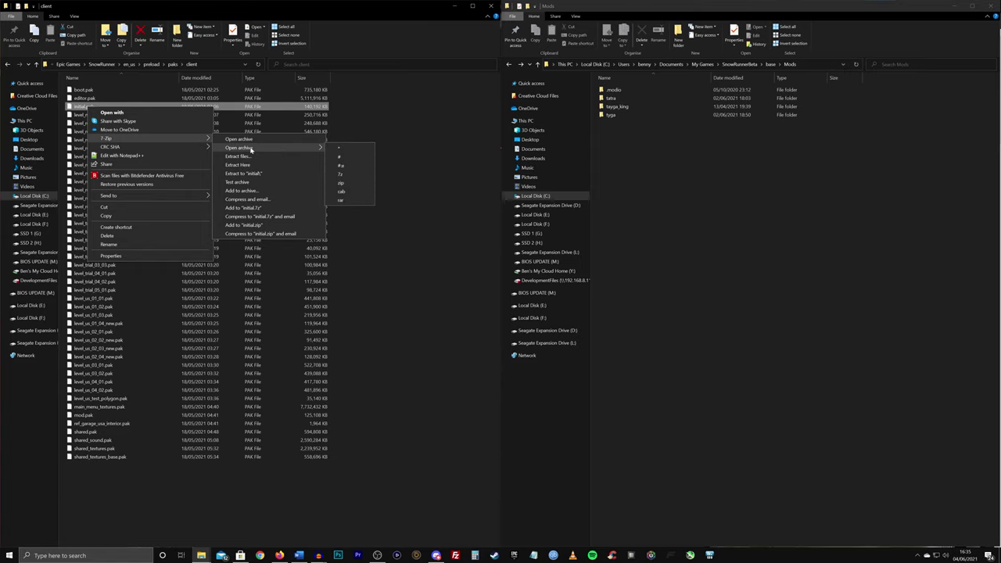
pyautogui.click(238, 139)
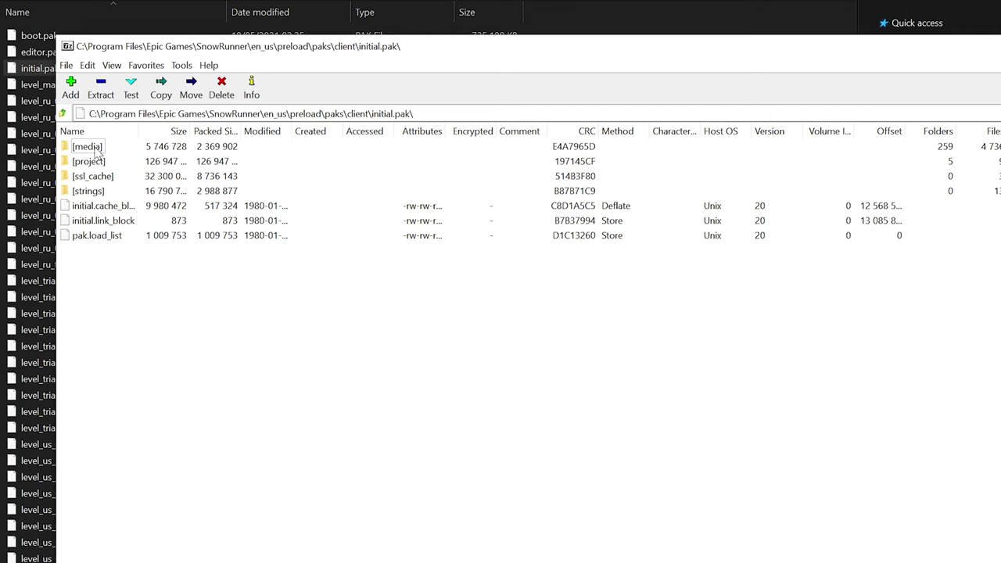
pyautogui.doubleClick(94, 148)
pyautogui.doubleClick(85, 147)
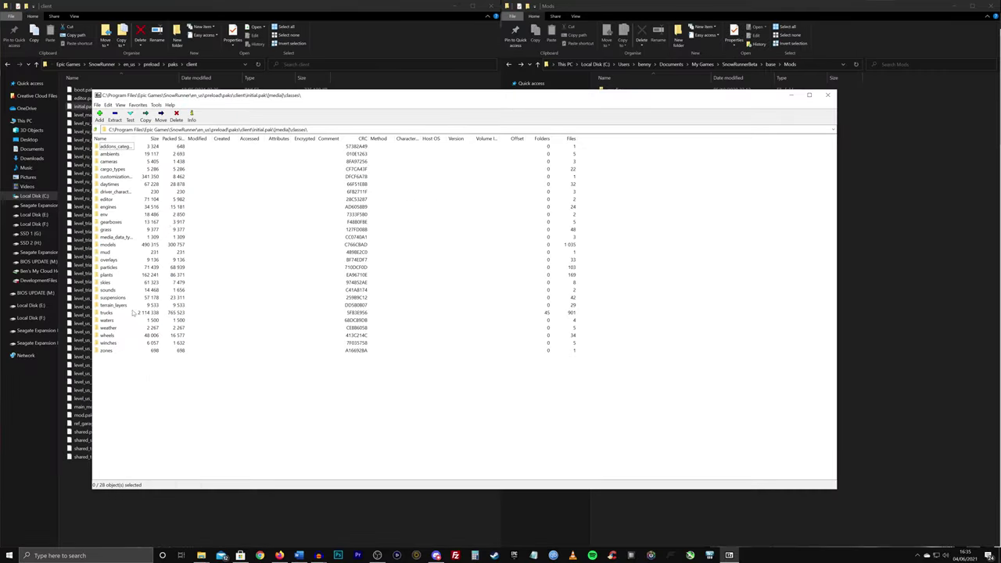
# Step: Look through the subfolders of the archive's classes folder, moving up the list from trucks
pyautogui.click(109, 312)
pyautogui.press('Up')
pyautogui.press('Up')
pyautogui.press('Up')
pyautogui.press('Up')
pyautogui.press('Up')
pyautogui.press('Up')
pyautogui.press('Up')
pyautogui.press('Up')
pyautogui.press('Up')
pyautogui.press('Up')
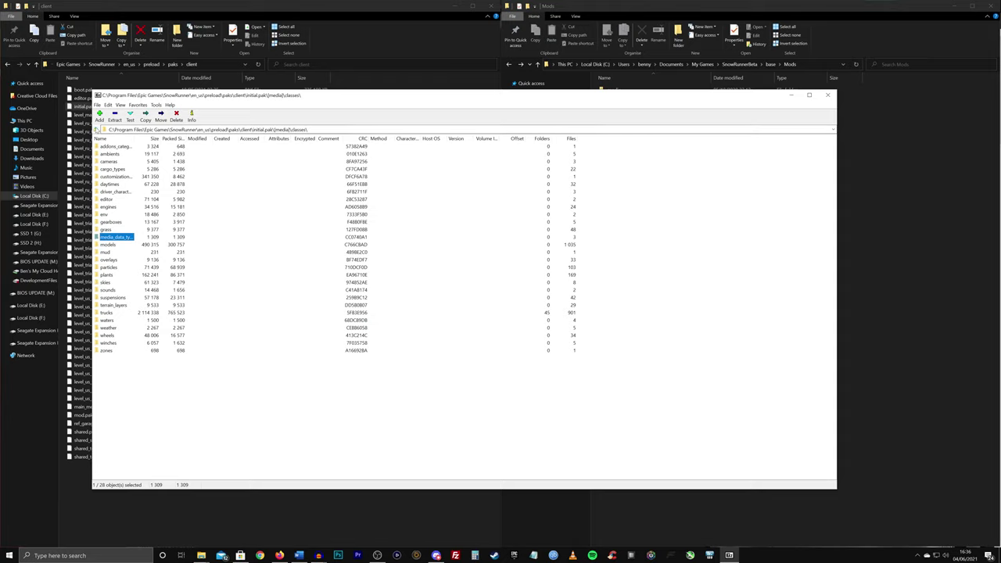
# Step: Look through the _dlc and _templates folders inside the archive's [media] folder
pyautogui.click(97, 129)
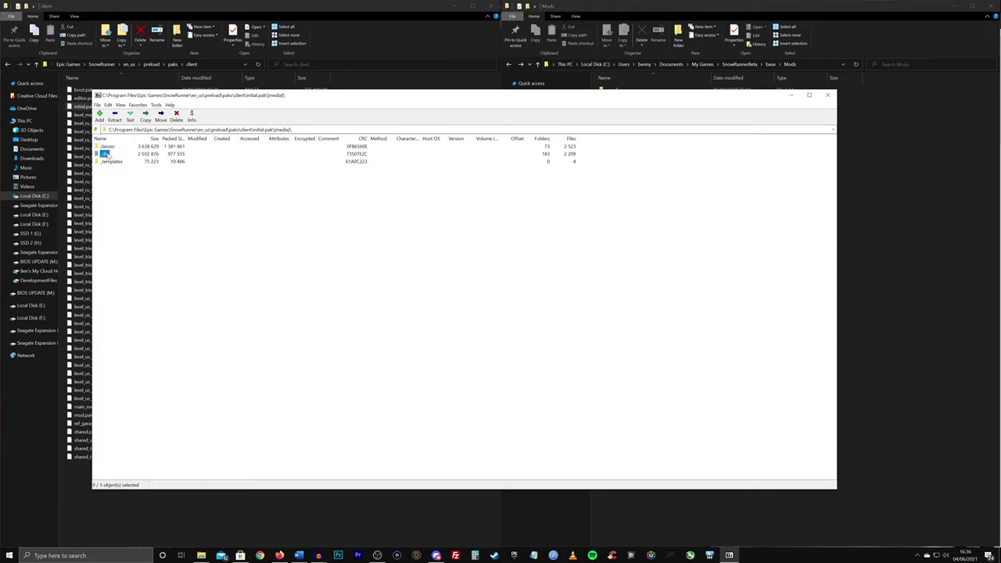
pyautogui.doubleClick(109, 154)
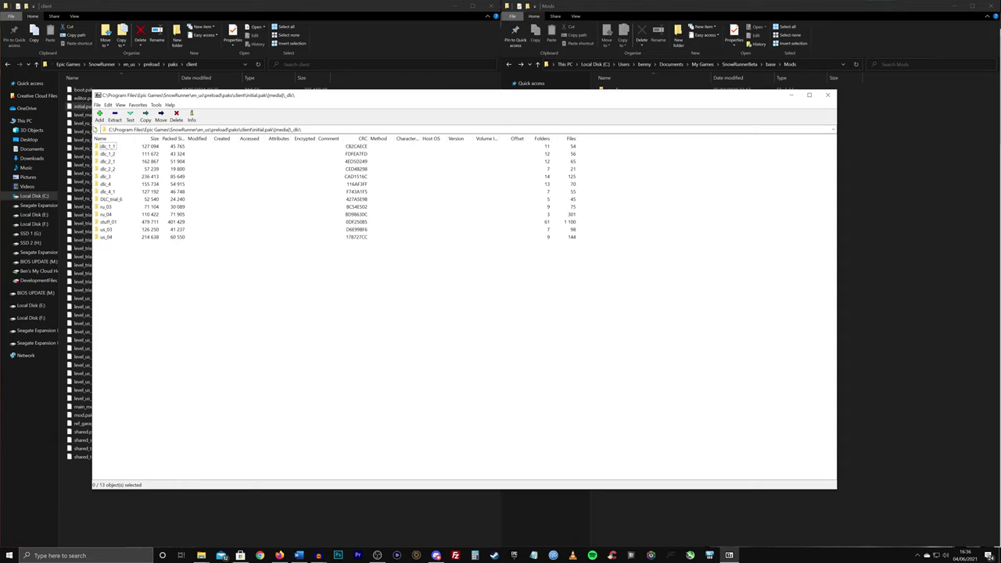
pyautogui.click(97, 129)
pyautogui.doubleClick(112, 161)
pyautogui.click(97, 130)
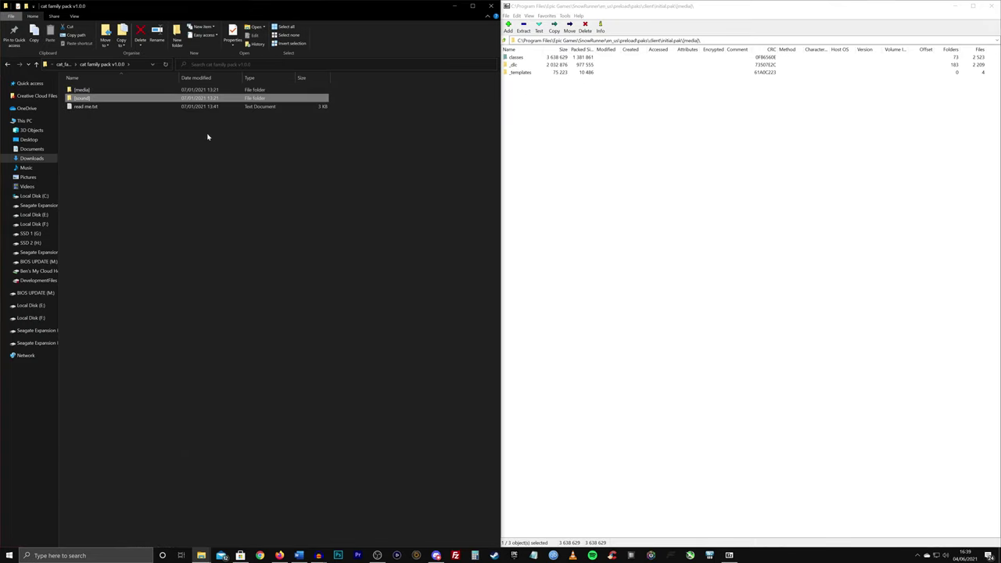
# Step: Go into [media]\class\gearboxes in the unzipped mod folder and into the matching gearboxes folder in the archive
pyautogui.doubleClick(89, 90)
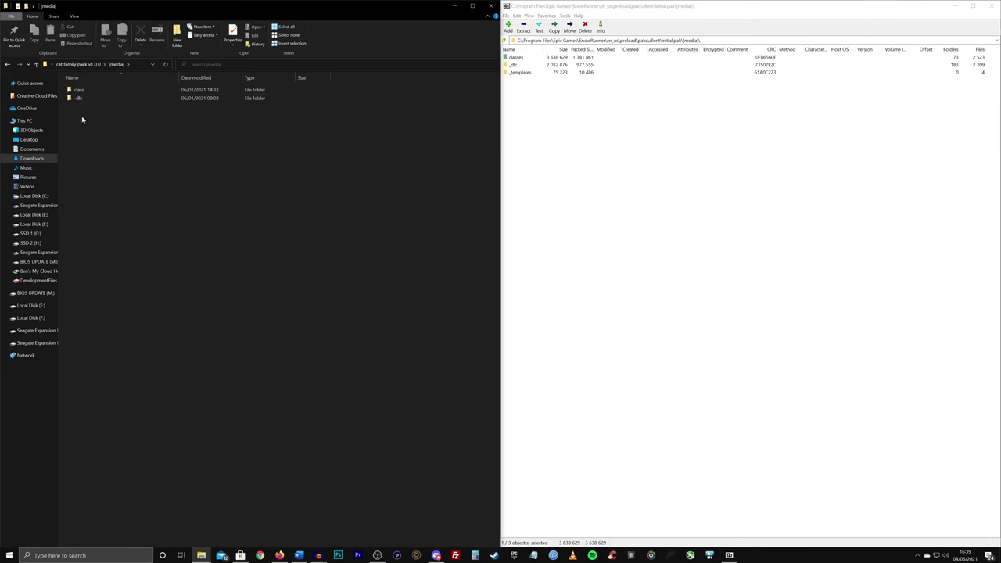
pyautogui.doubleClick(92, 91)
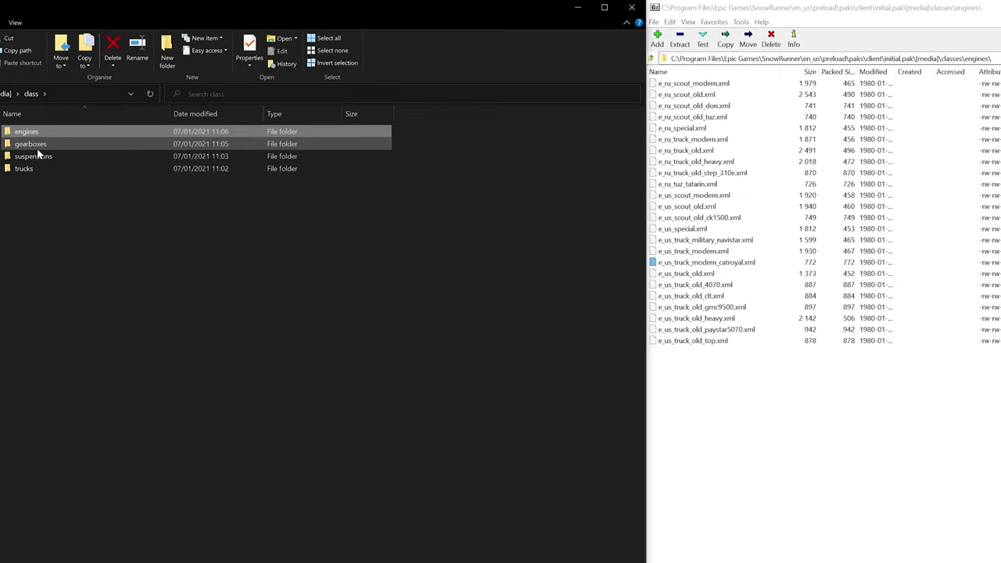
pyautogui.doubleClick(84, 98)
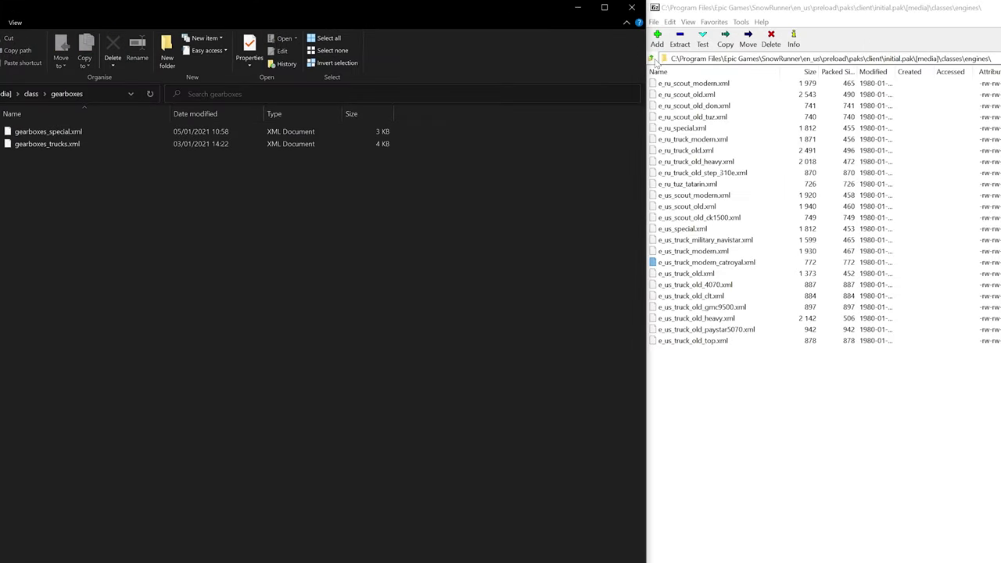
pyautogui.click(653, 59)
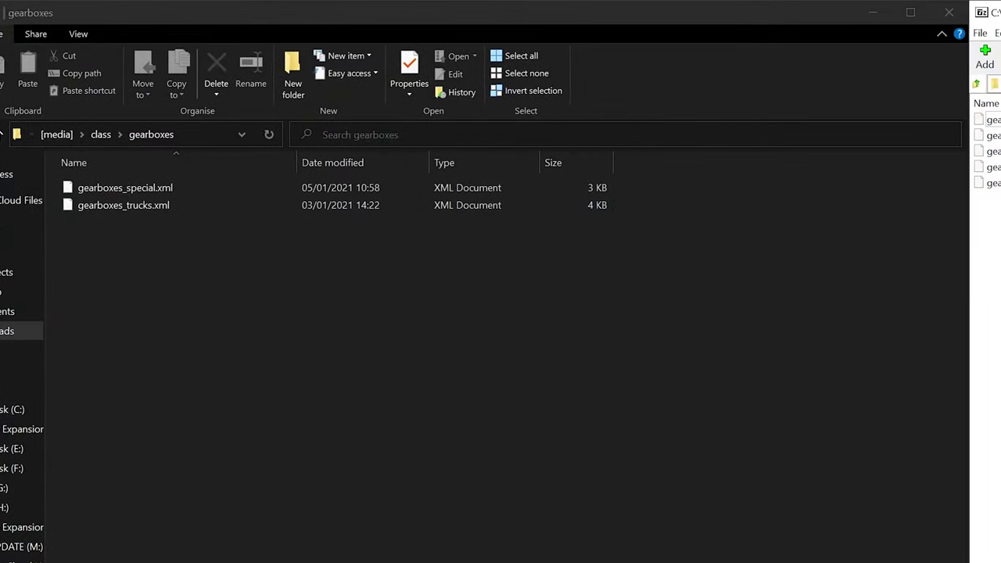
# Step: Try to copy gearboxes_special.xml from the mod's gearboxes folder into the archive's [media]\classes\gearboxes folder
pyautogui.click(61, 189)
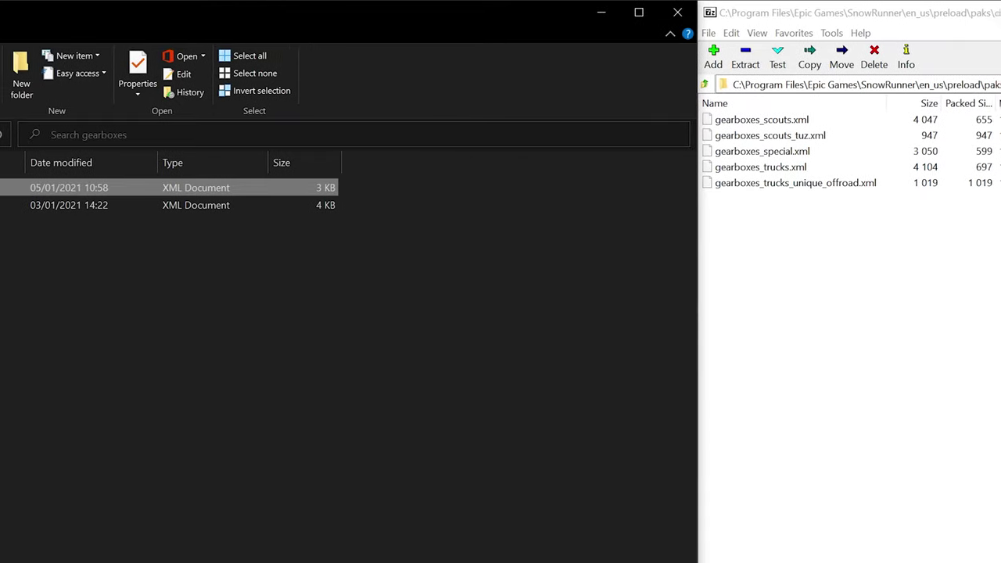
pyautogui.moveTo(47, 188); pyautogui.dragTo(688, 217)
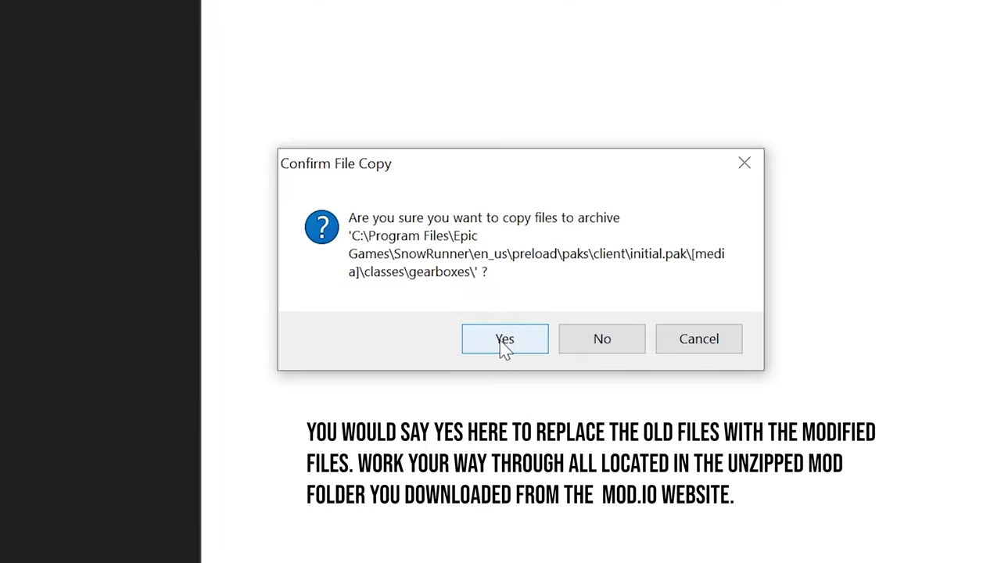
pyautogui.click(714, 346)
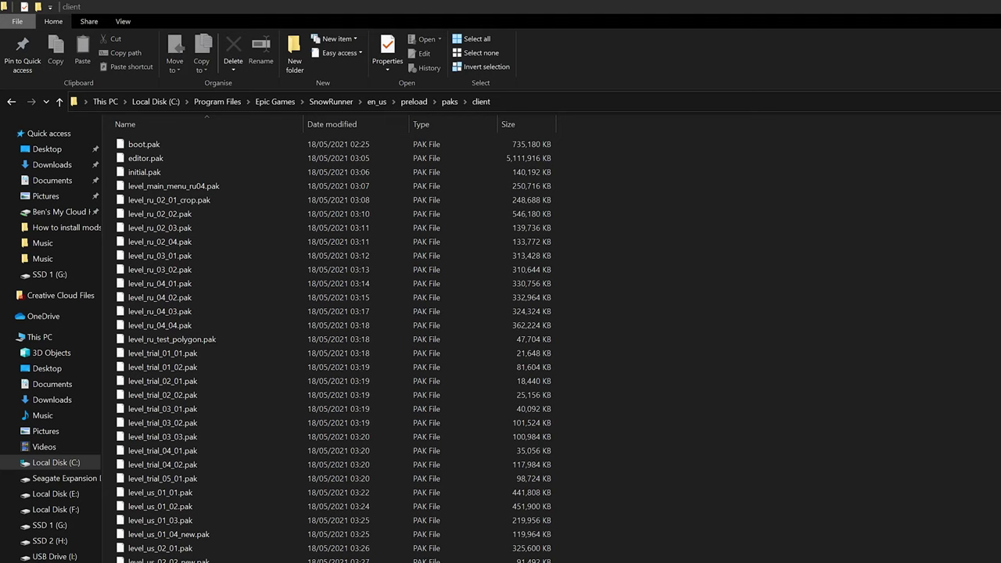
pyautogui.click(730, 201)
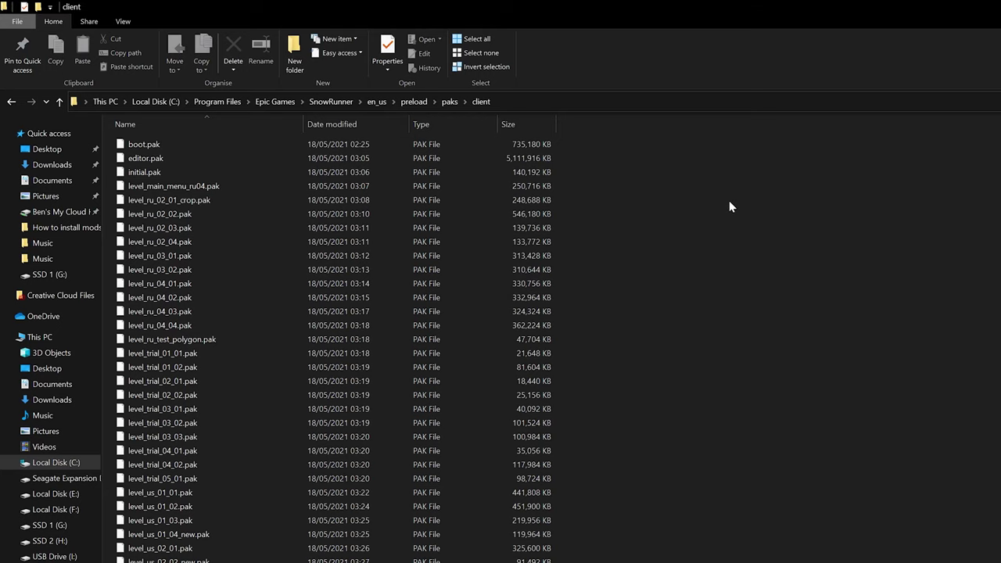
pyautogui.rightClick(161, 158)
pyautogui.rightClick(136, 162)
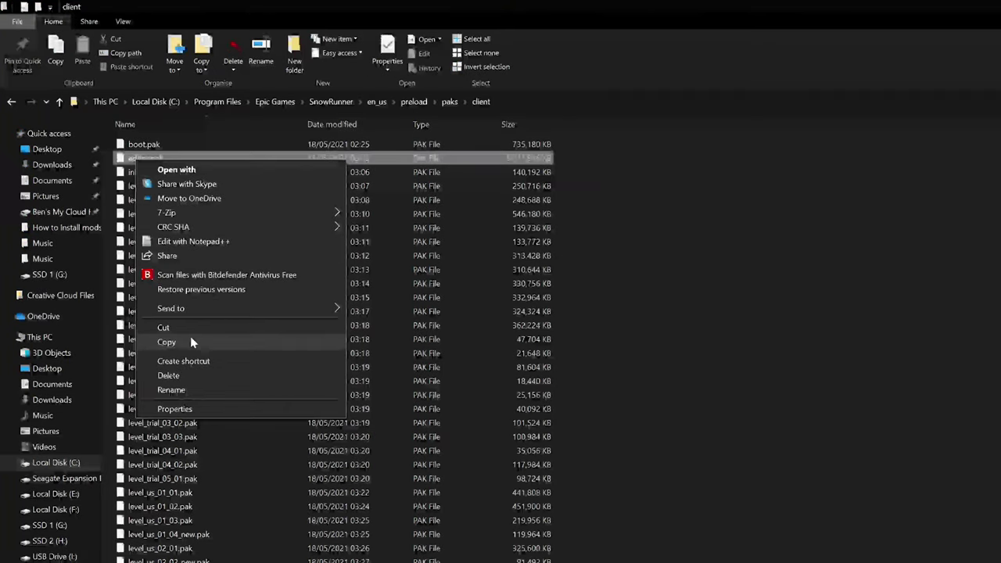
pyautogui.click(688, 306)
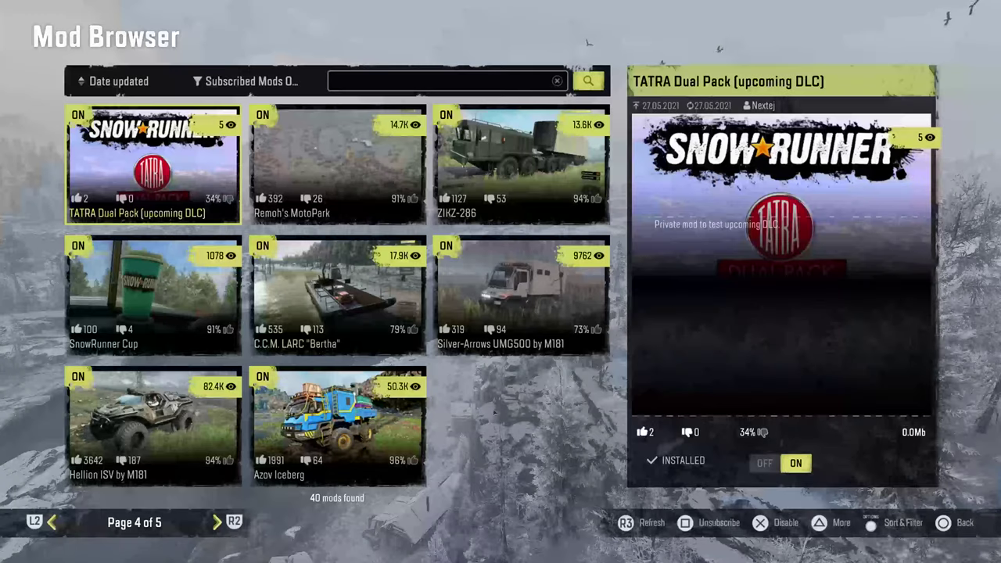
# Step: Switch to SnowRunner's Mod Browser, page back through the installed mods and review the available filter options
pyautogui.press('q')
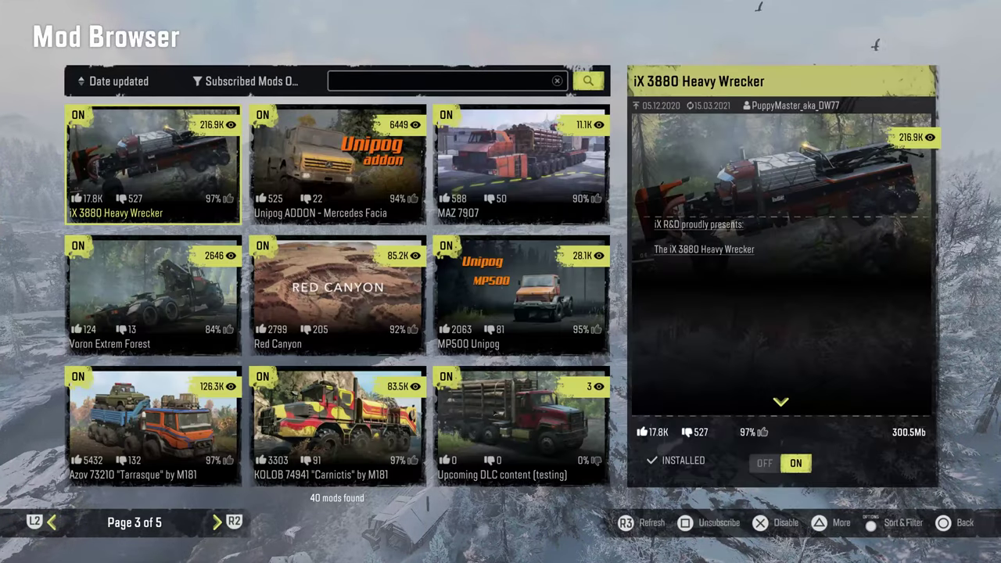
pyautogui.press('q')
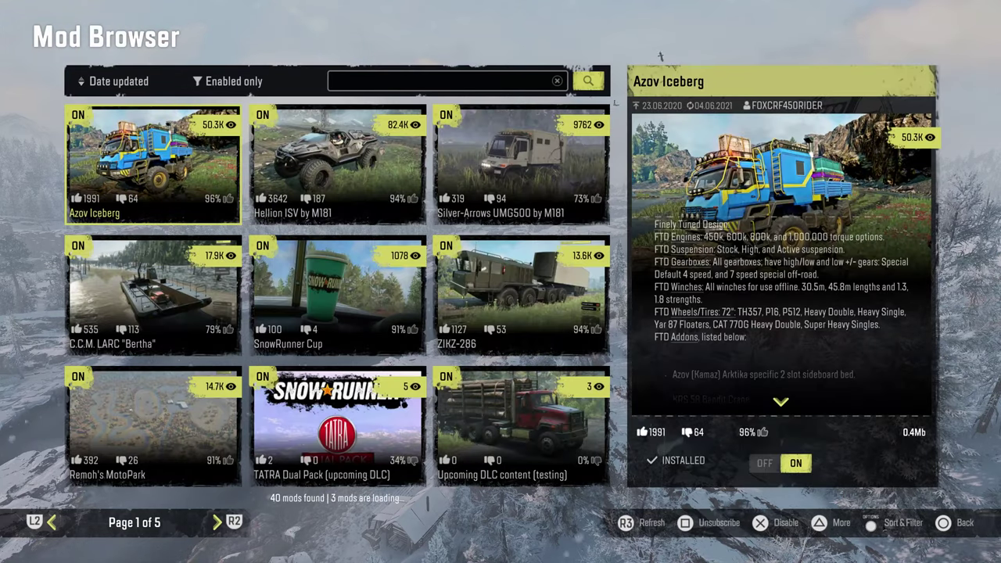
pyautogui.press('f')
pyautogui.press('e')
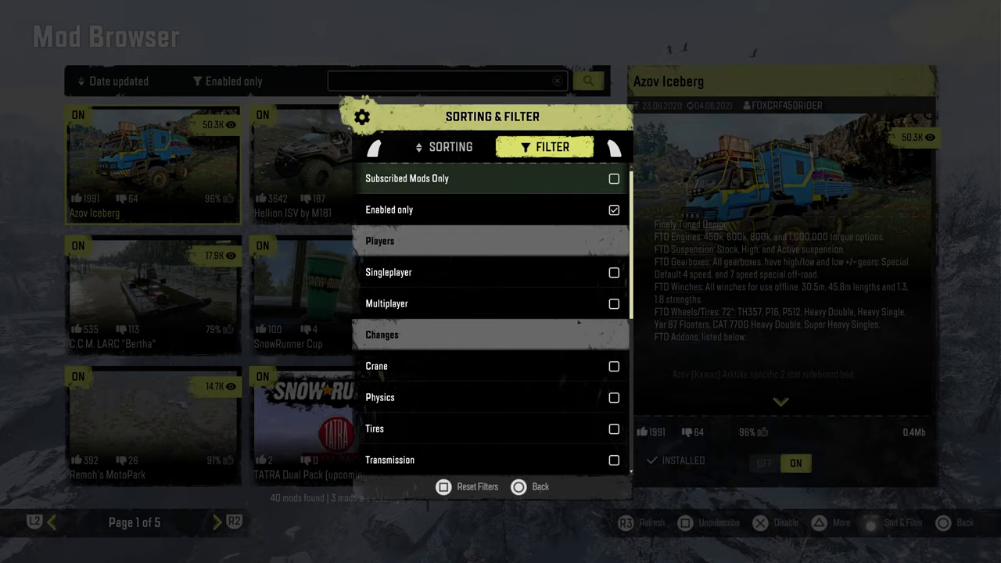
pyautogui.press('Escape')
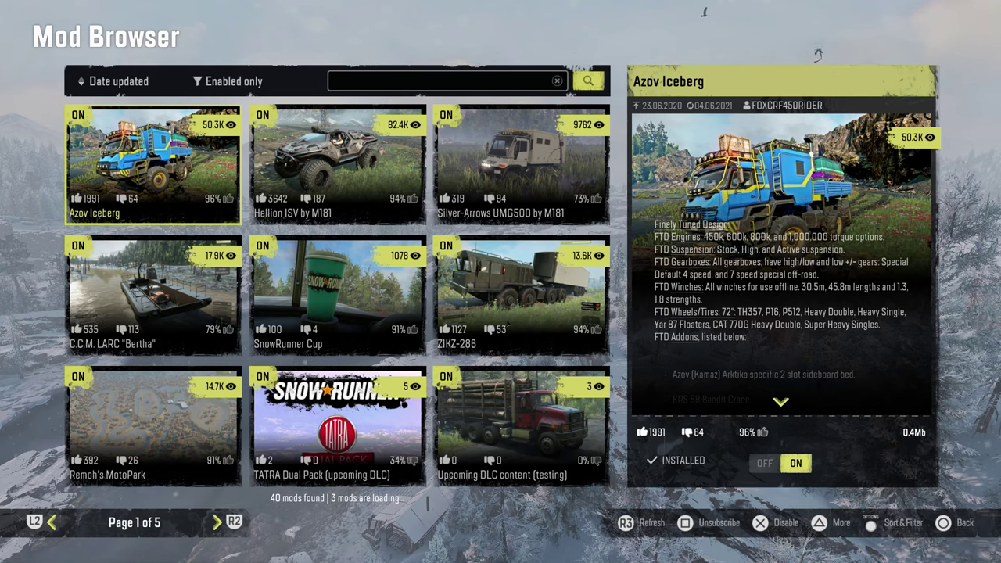
pyautogui.press('pagedown')
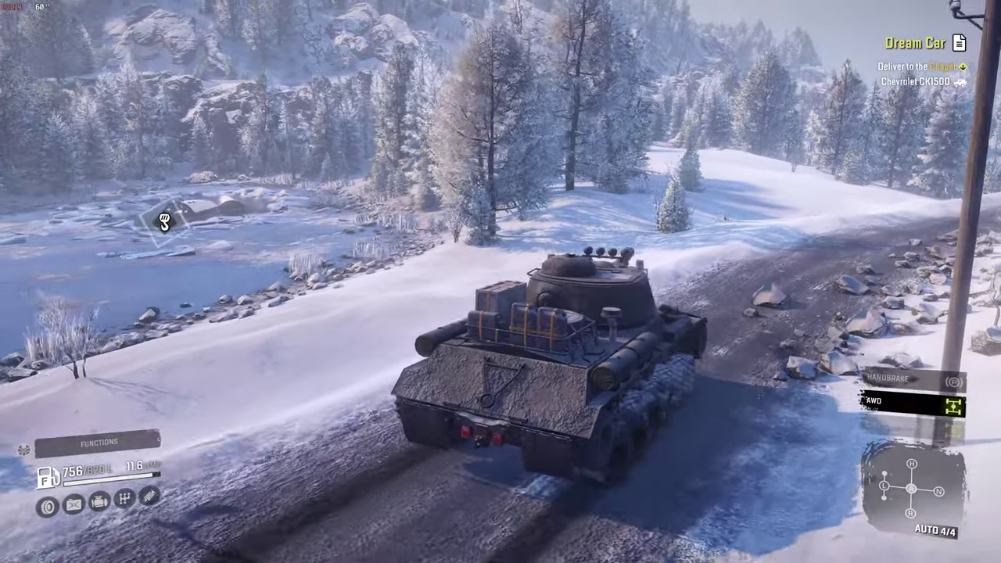
pyautogui.press('w')
pyautogui.press('a')
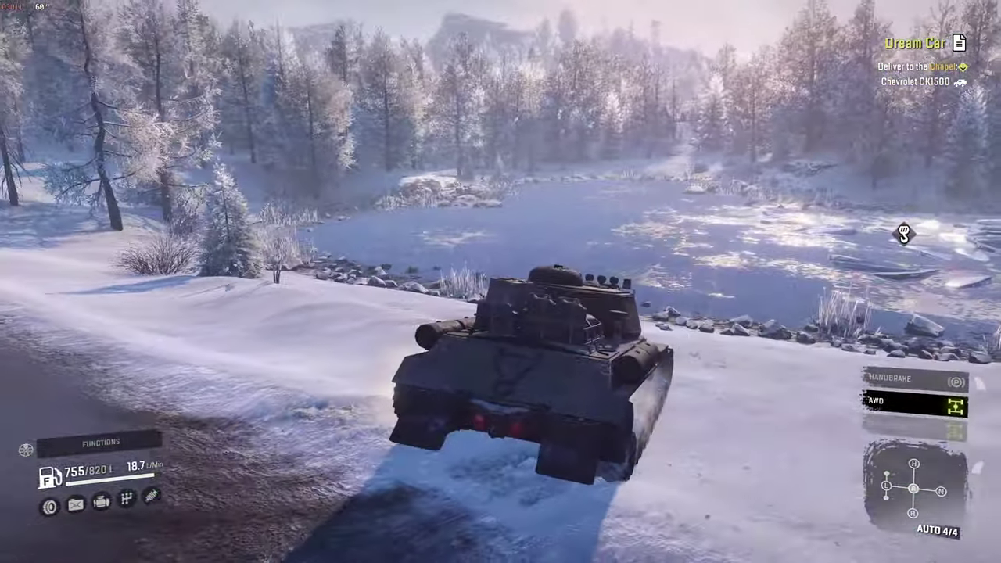
pyautogui.press('w')
pyautogui.press('d')
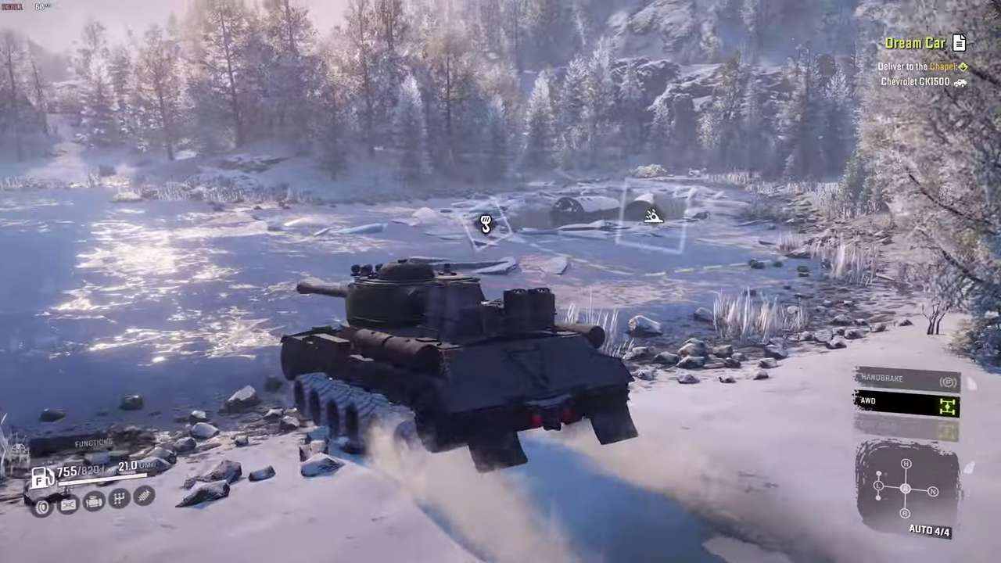
pyautogui.press('w')
pyautogui.press('d')
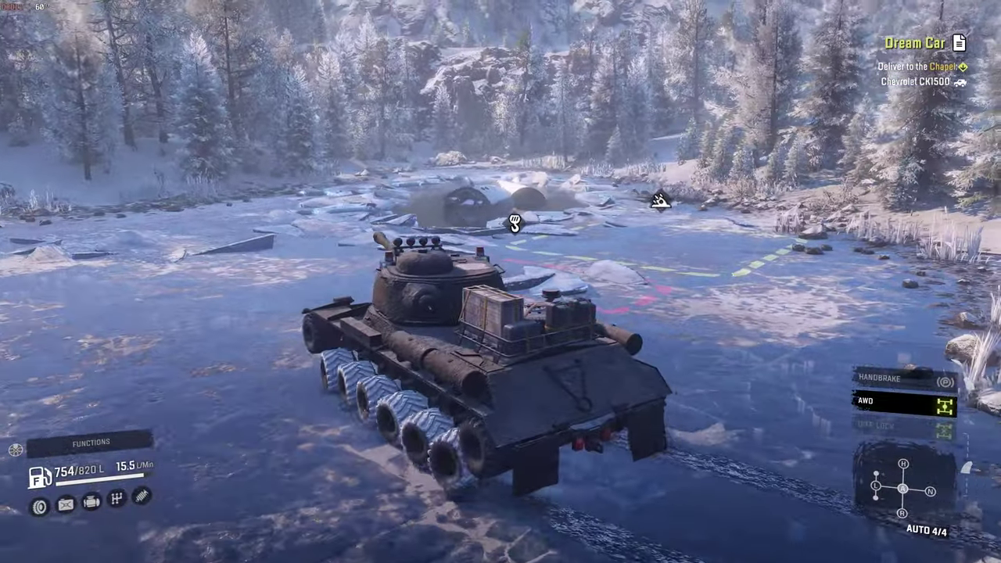
pyautogui.press('d')
pyautogui.press('a')
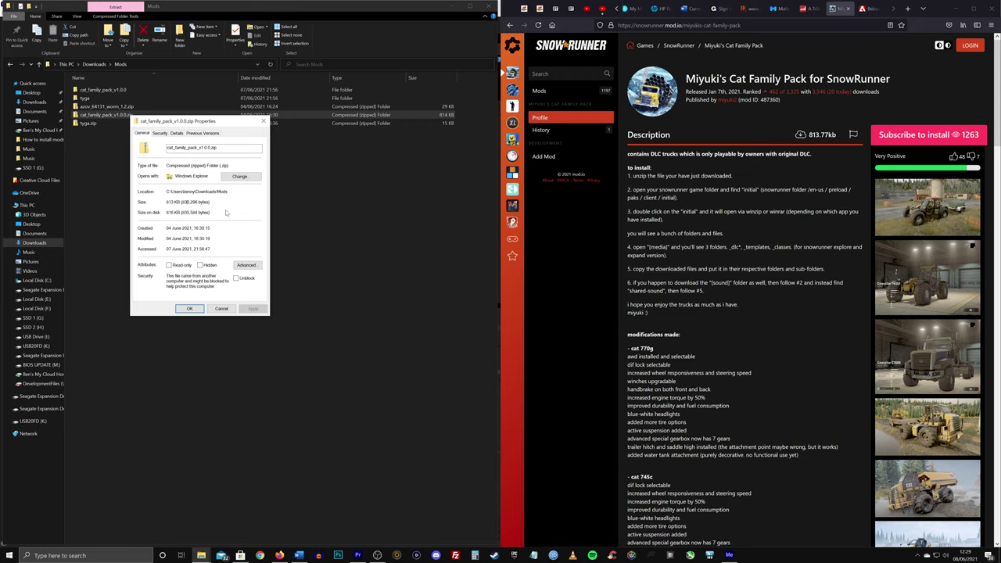
# Step: Compare the size of cat_family_pack_v1.0.0.zip in its properties with the manual download on the mod's mod.io page
pyautogui.click(221, 309)
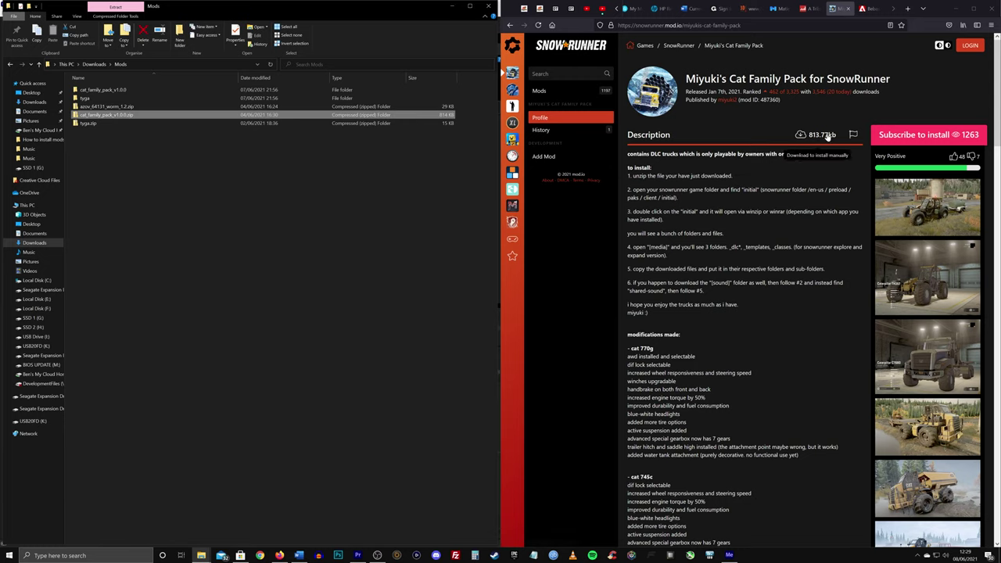
pyautogui.click(828, 135)
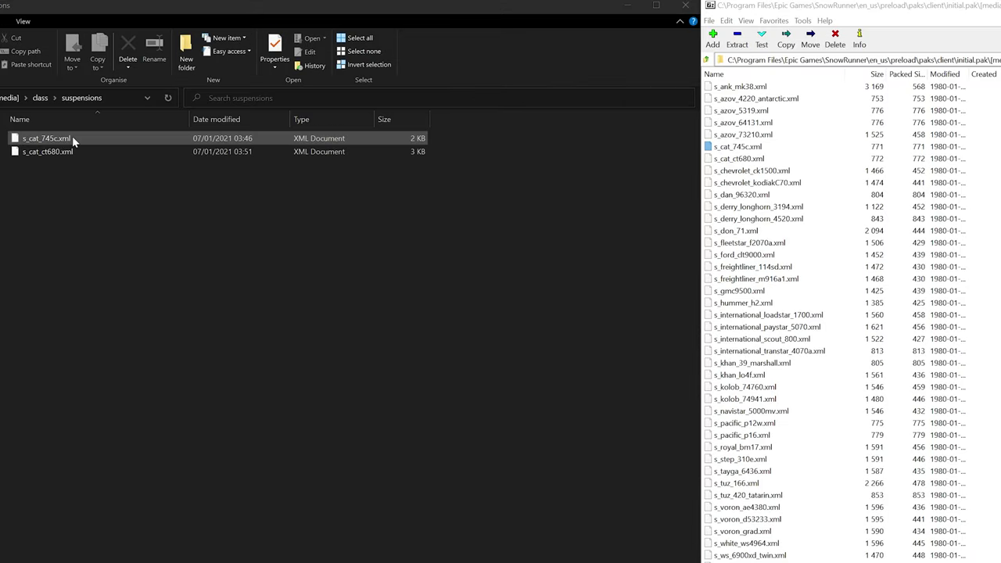
# Step: Match s_cat_ct680.xml in the mod's suspensions folder with the same file in the archive's suspensions folder
pyautogui.click(67, 151)
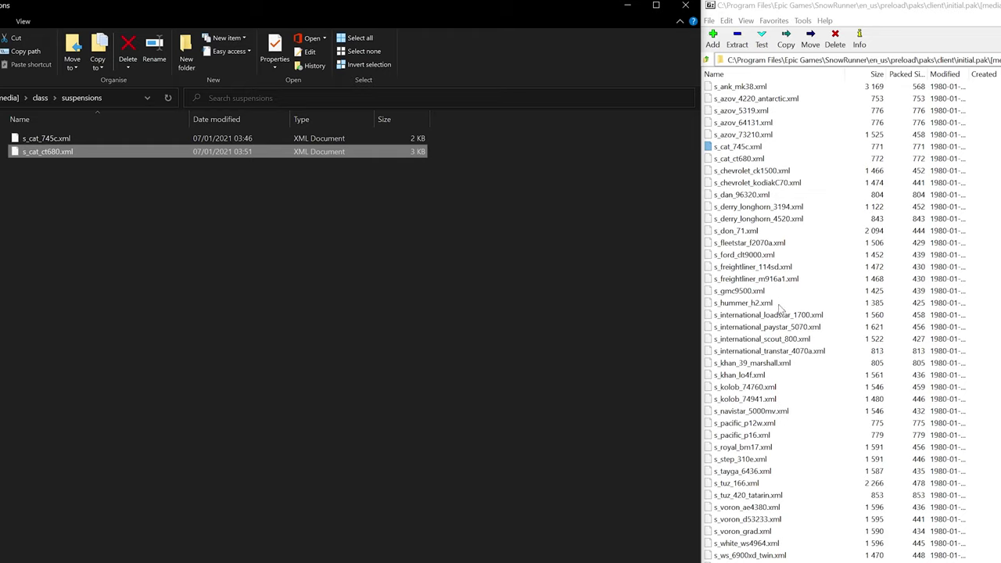
pyautogui.click(728, 160)
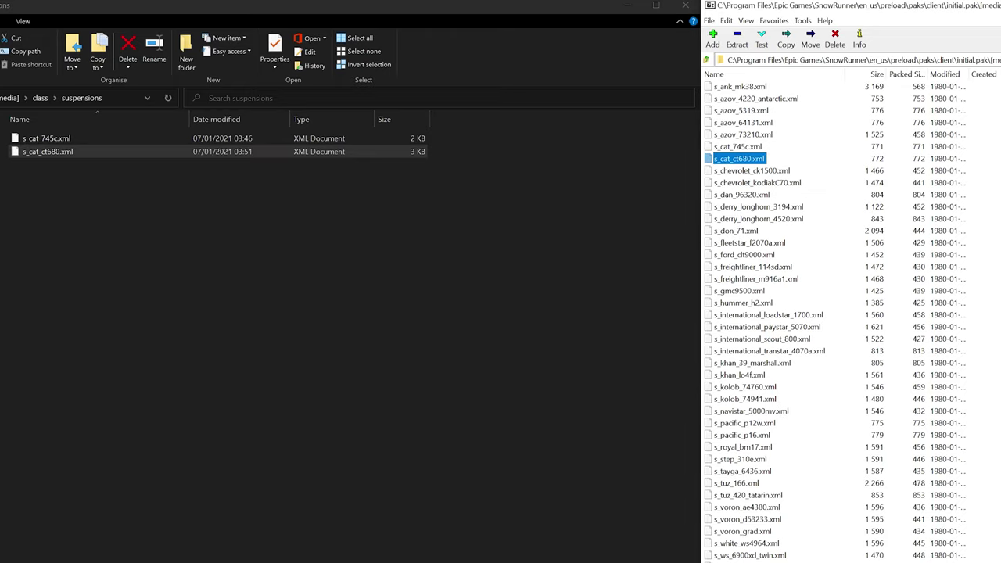
# Step: Go to the trucks folder in both the mod's class folder and the archive's classes folder
pyautogui.click(40, 98)
pyautogui.doubleClick(50, 175)
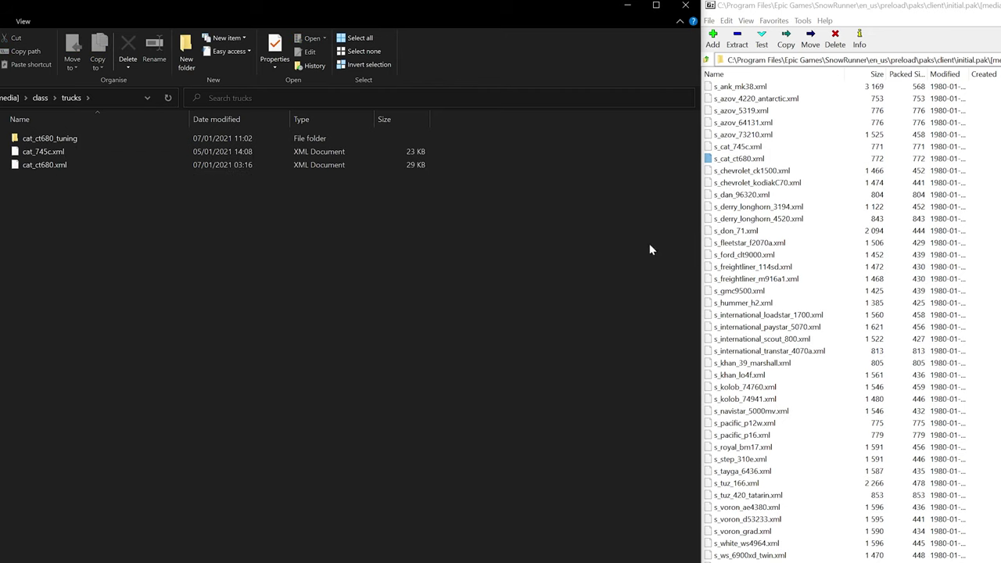
pyautogui.click(708, 60)
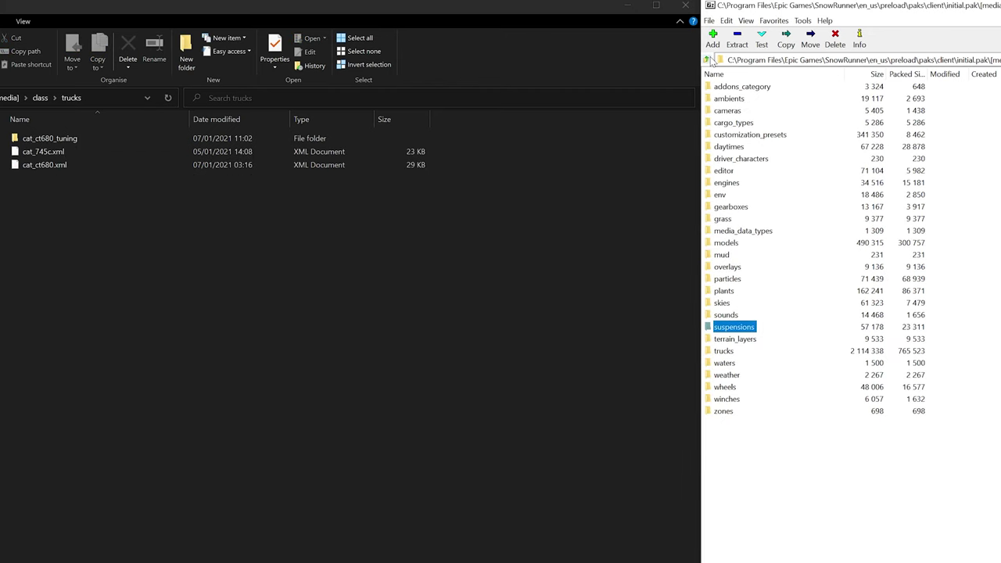
pyautogui.doubleClick(724, 351)
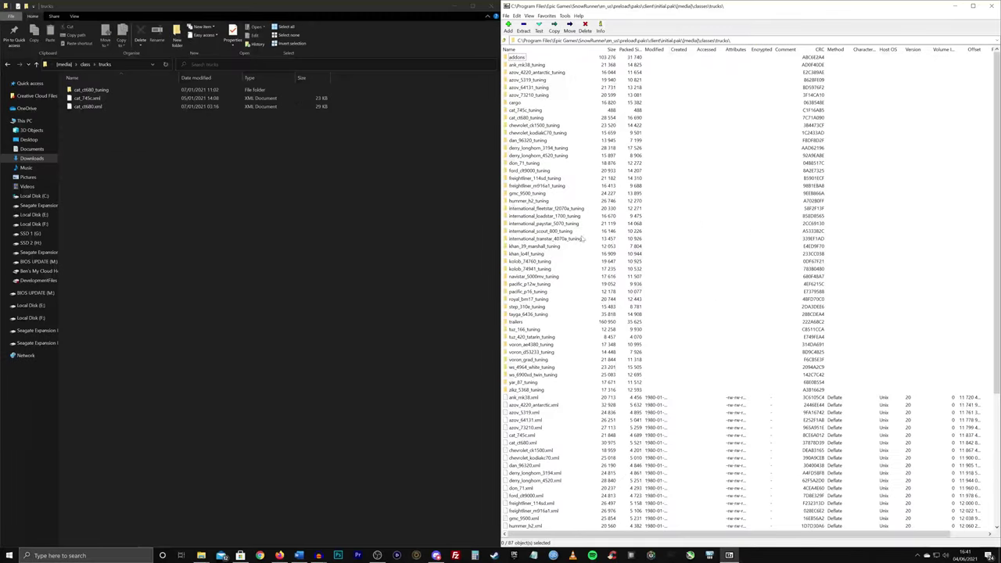